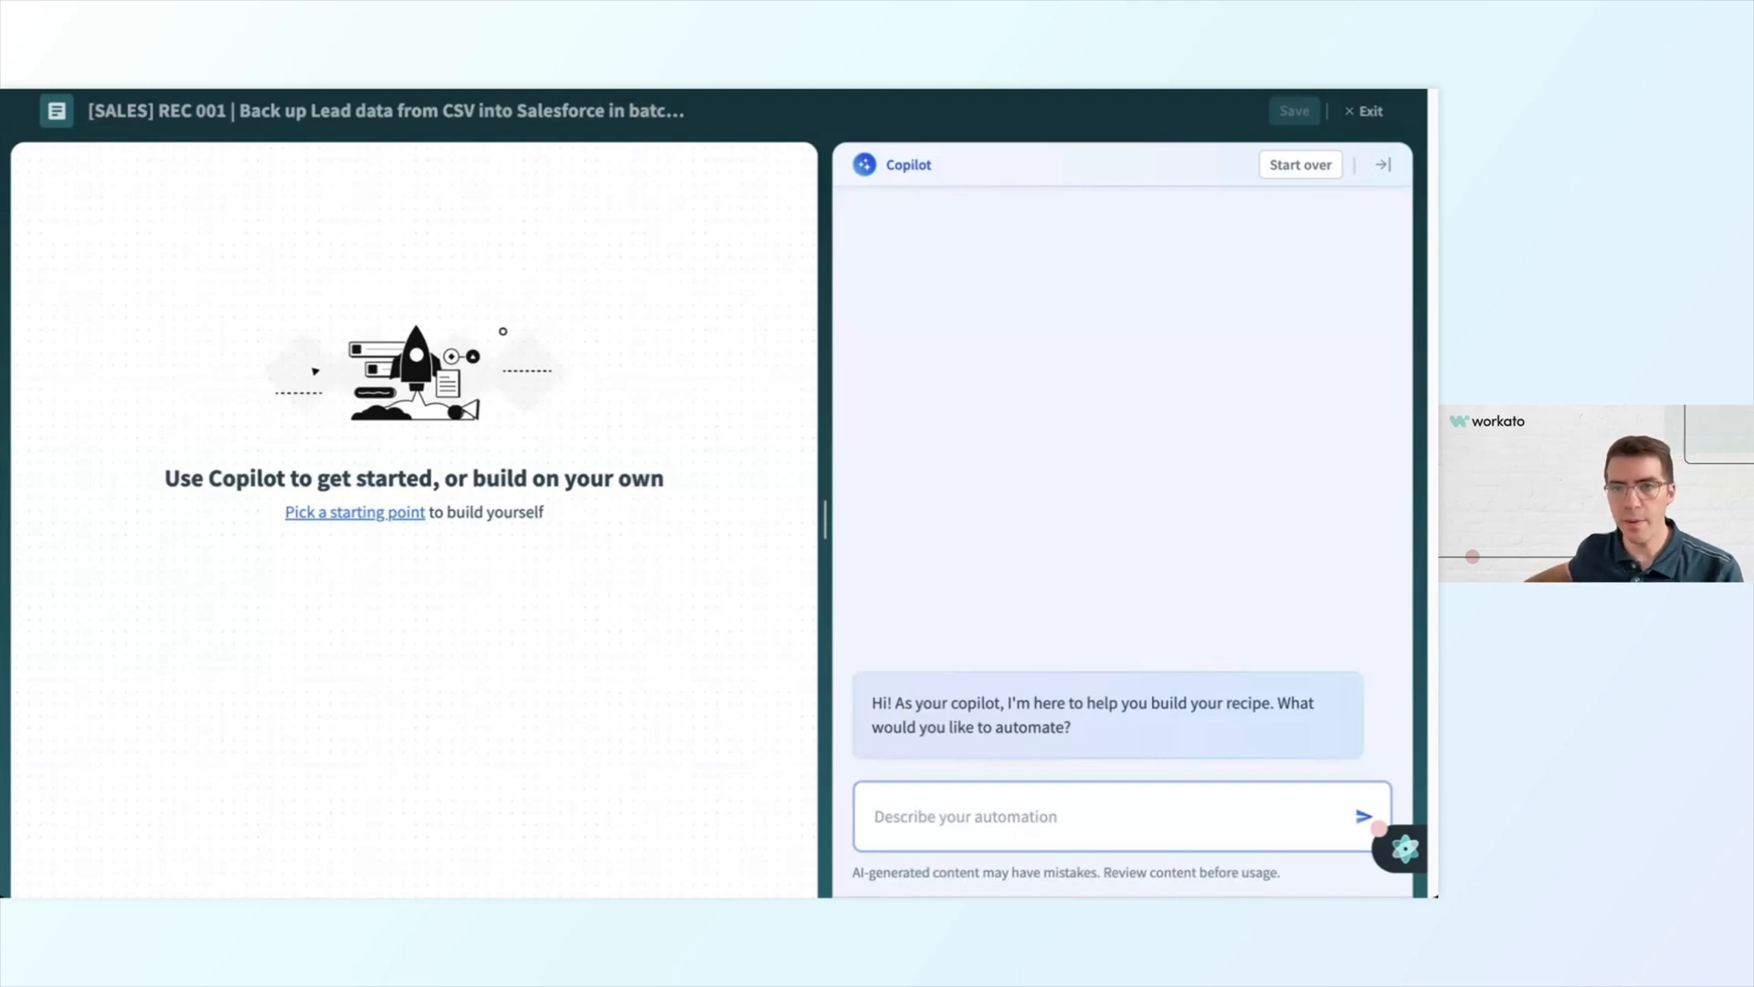
Collapse the Copilot pane and start building the recipe with a trigger from an app.
{"action": "left_click", "coordinate": [1384, 167]}
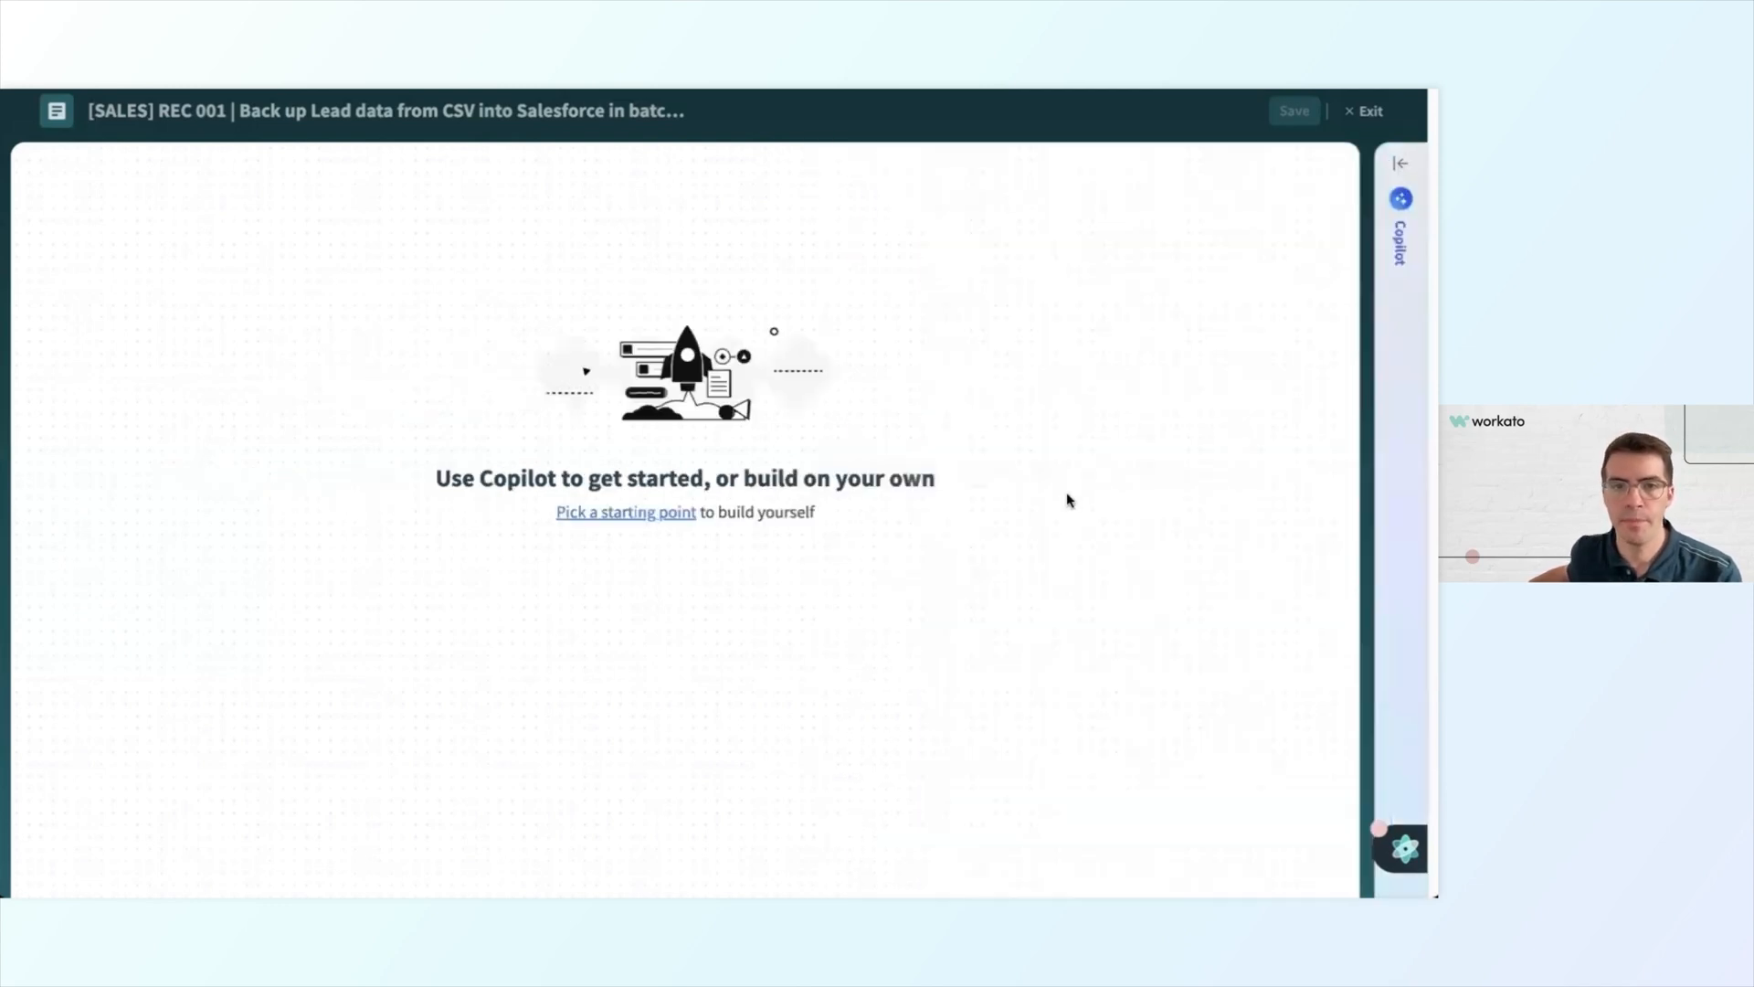
{"action": "left_click", "coordinate": [649, 517]}
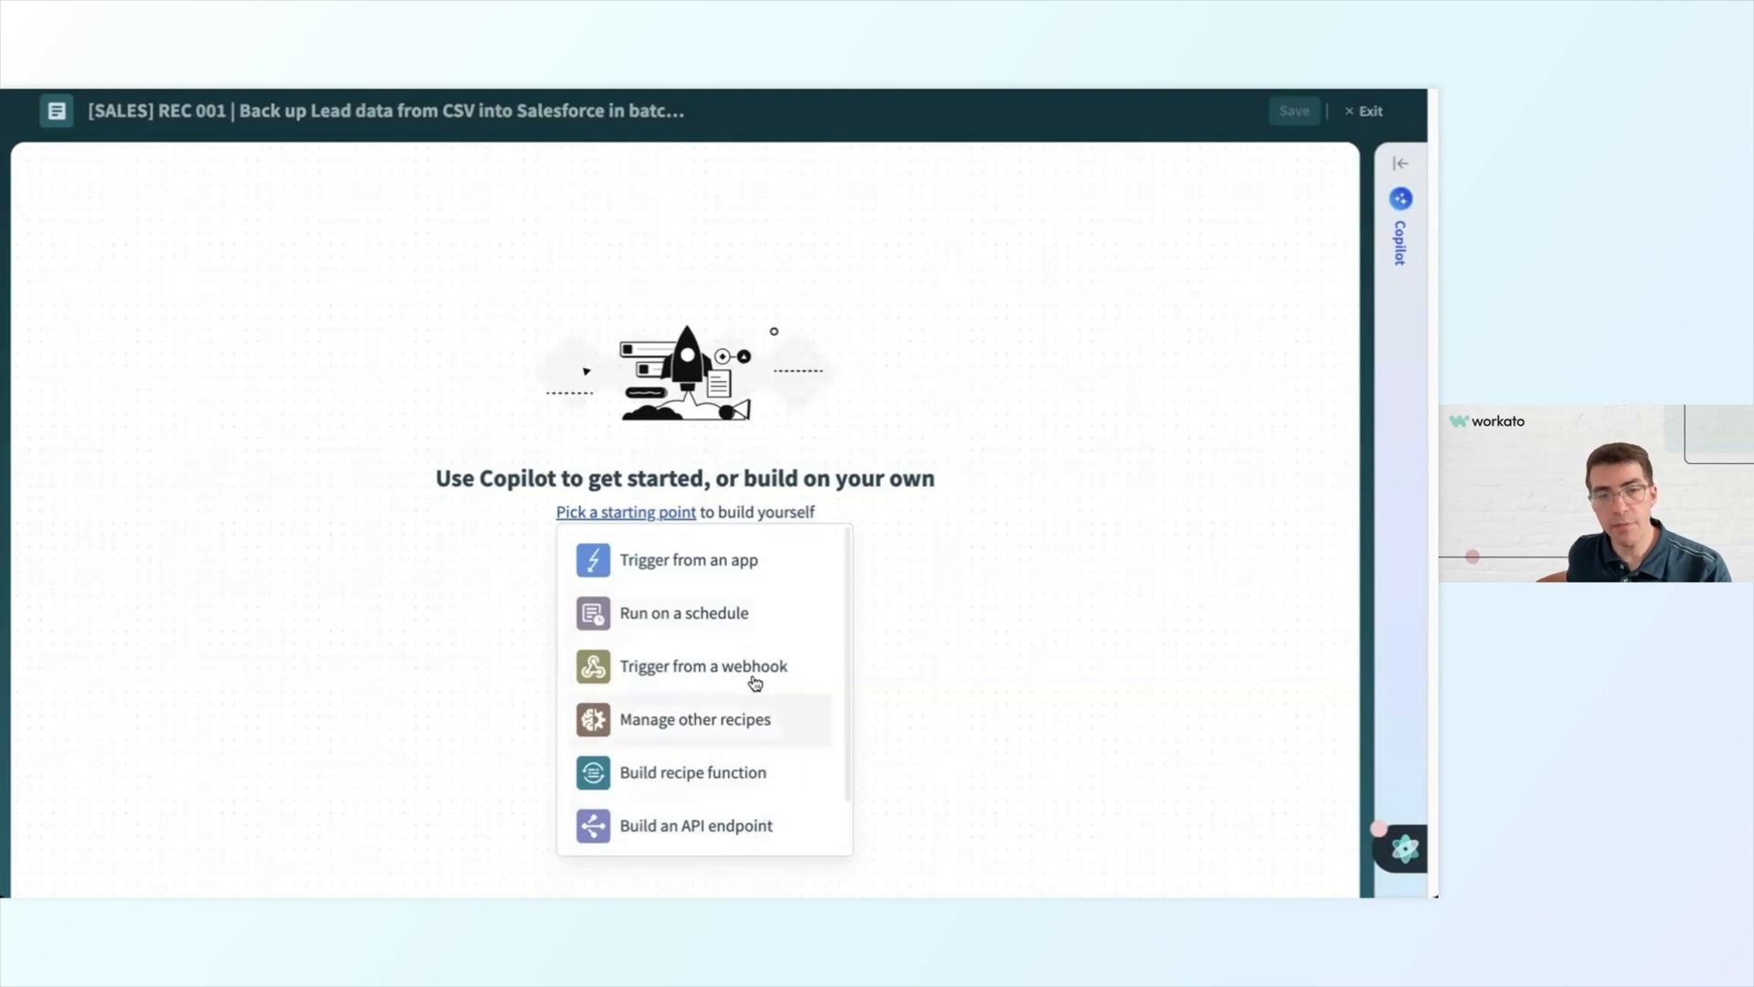
{"action": "scroll", "coordinate": [779, 722], "scroll_direction": "down", "scroll_amount": 1}
{"action": "scroll", "coordinate": [772, 721], "scroll_direction": "down", "scroll_amount": 1}
{"action": "scroll", "coordinate": [768, 718], "scroll_direction": "up", "scroll_amount": 2}
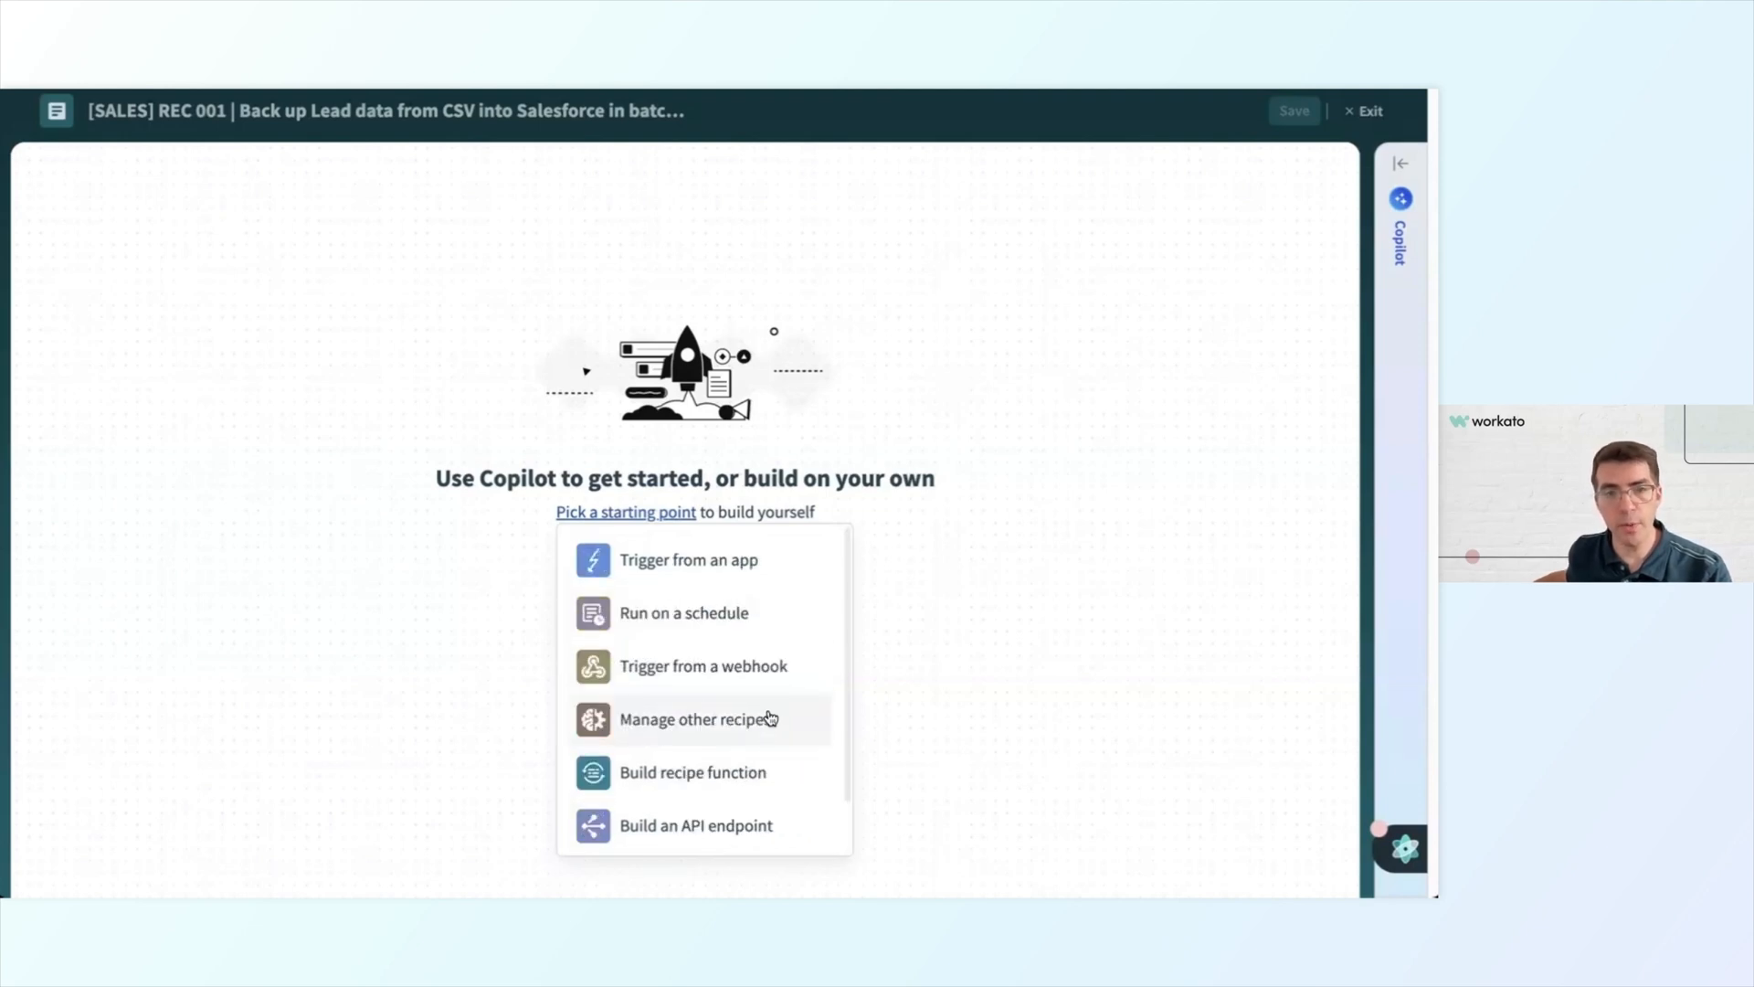
{"action": "left_click", "coordinate": [755, 573]}
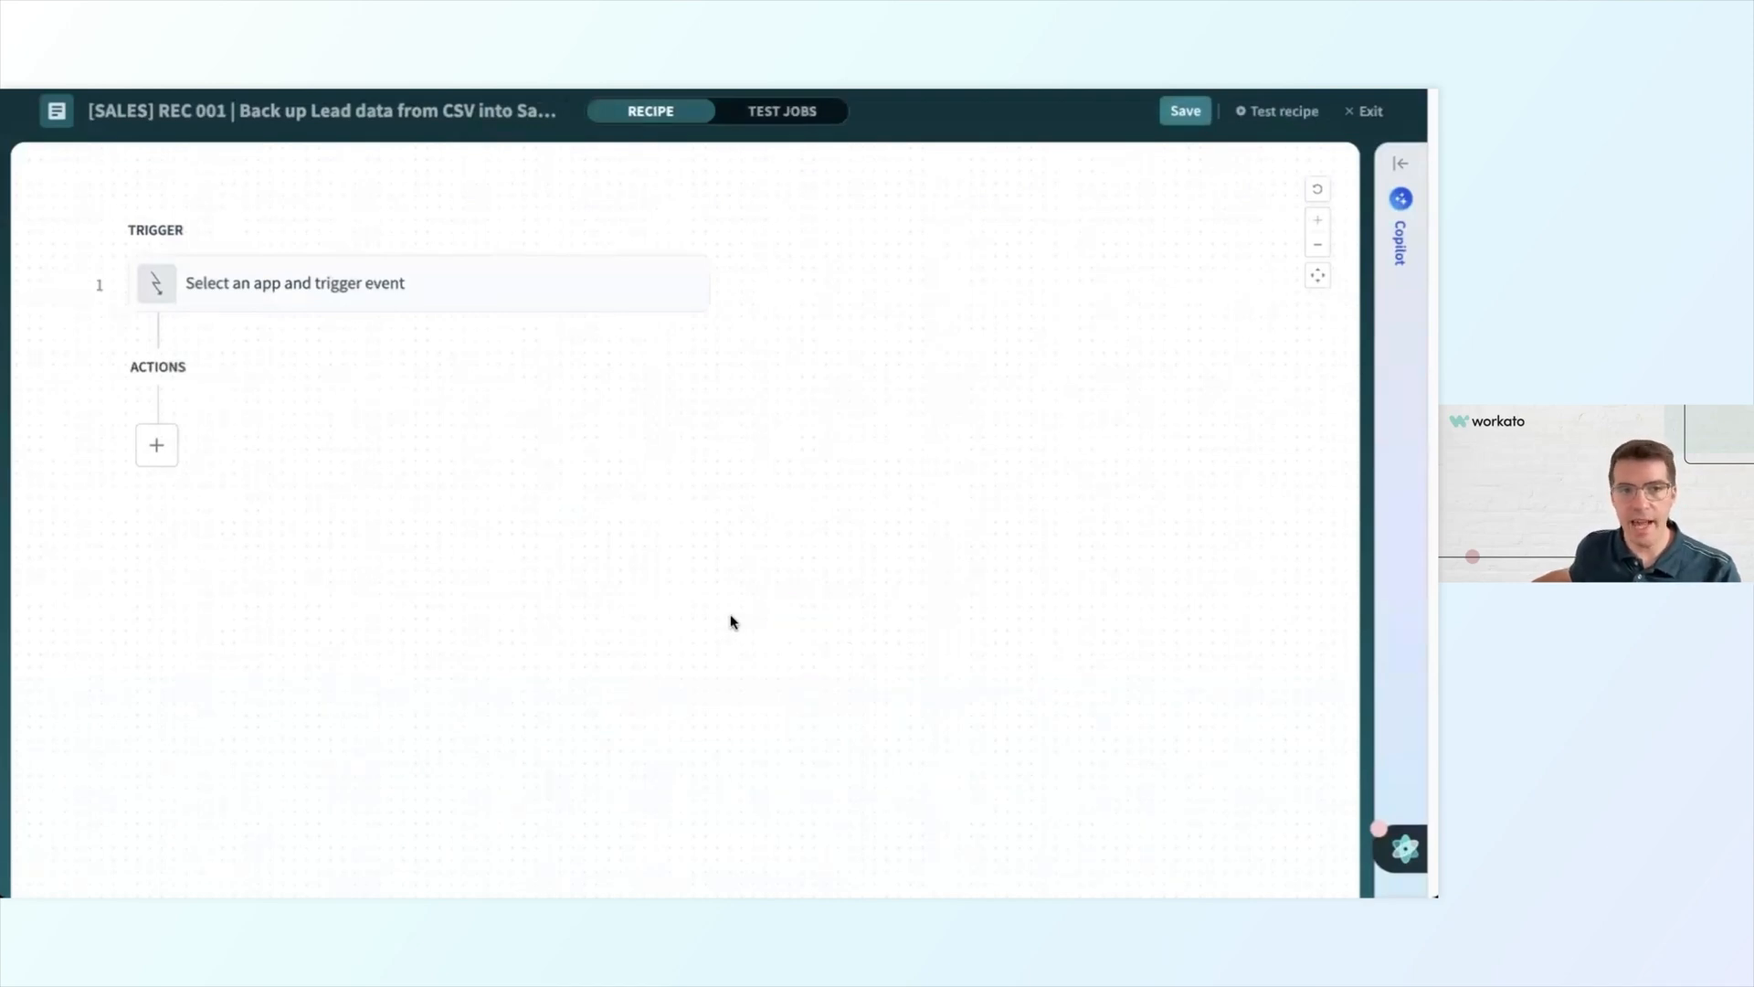
Search the trigger apps for "google" and choose Google Drive as the trigger's app.
{"action": "left_click", "coordinate": [566, 278]}
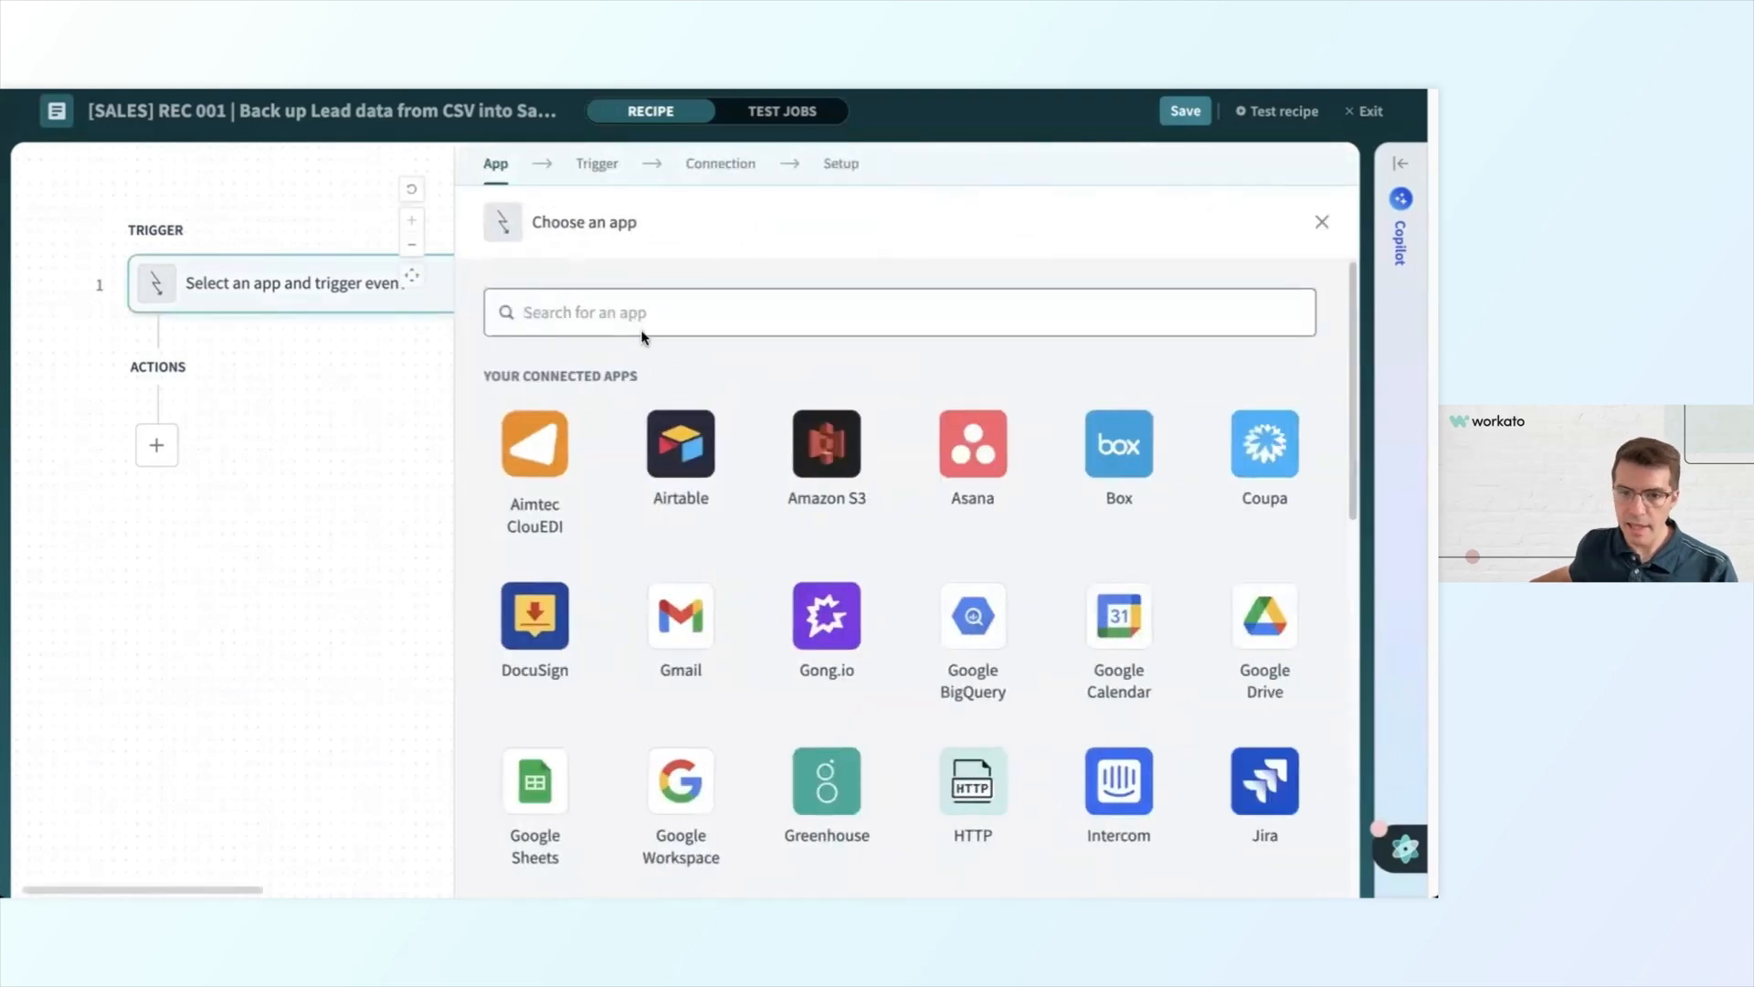
{"action": "type", "text": "google"}
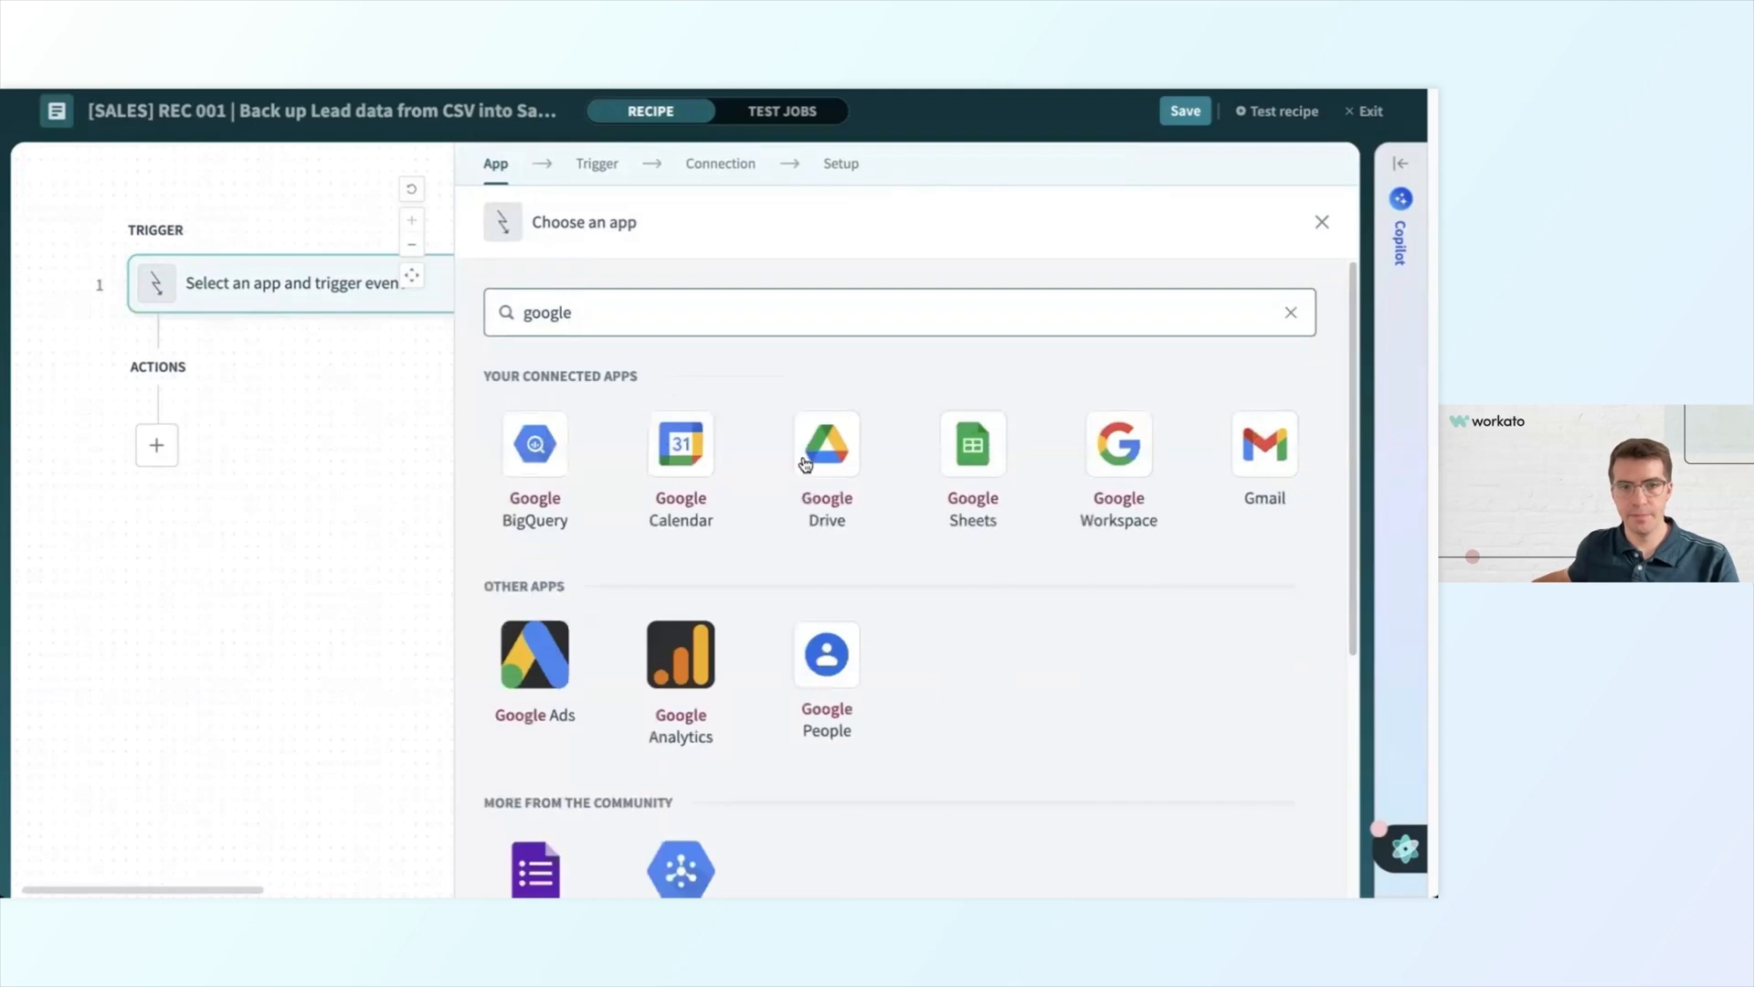
{"action": "left_click", "coordinate": [811, 456]}
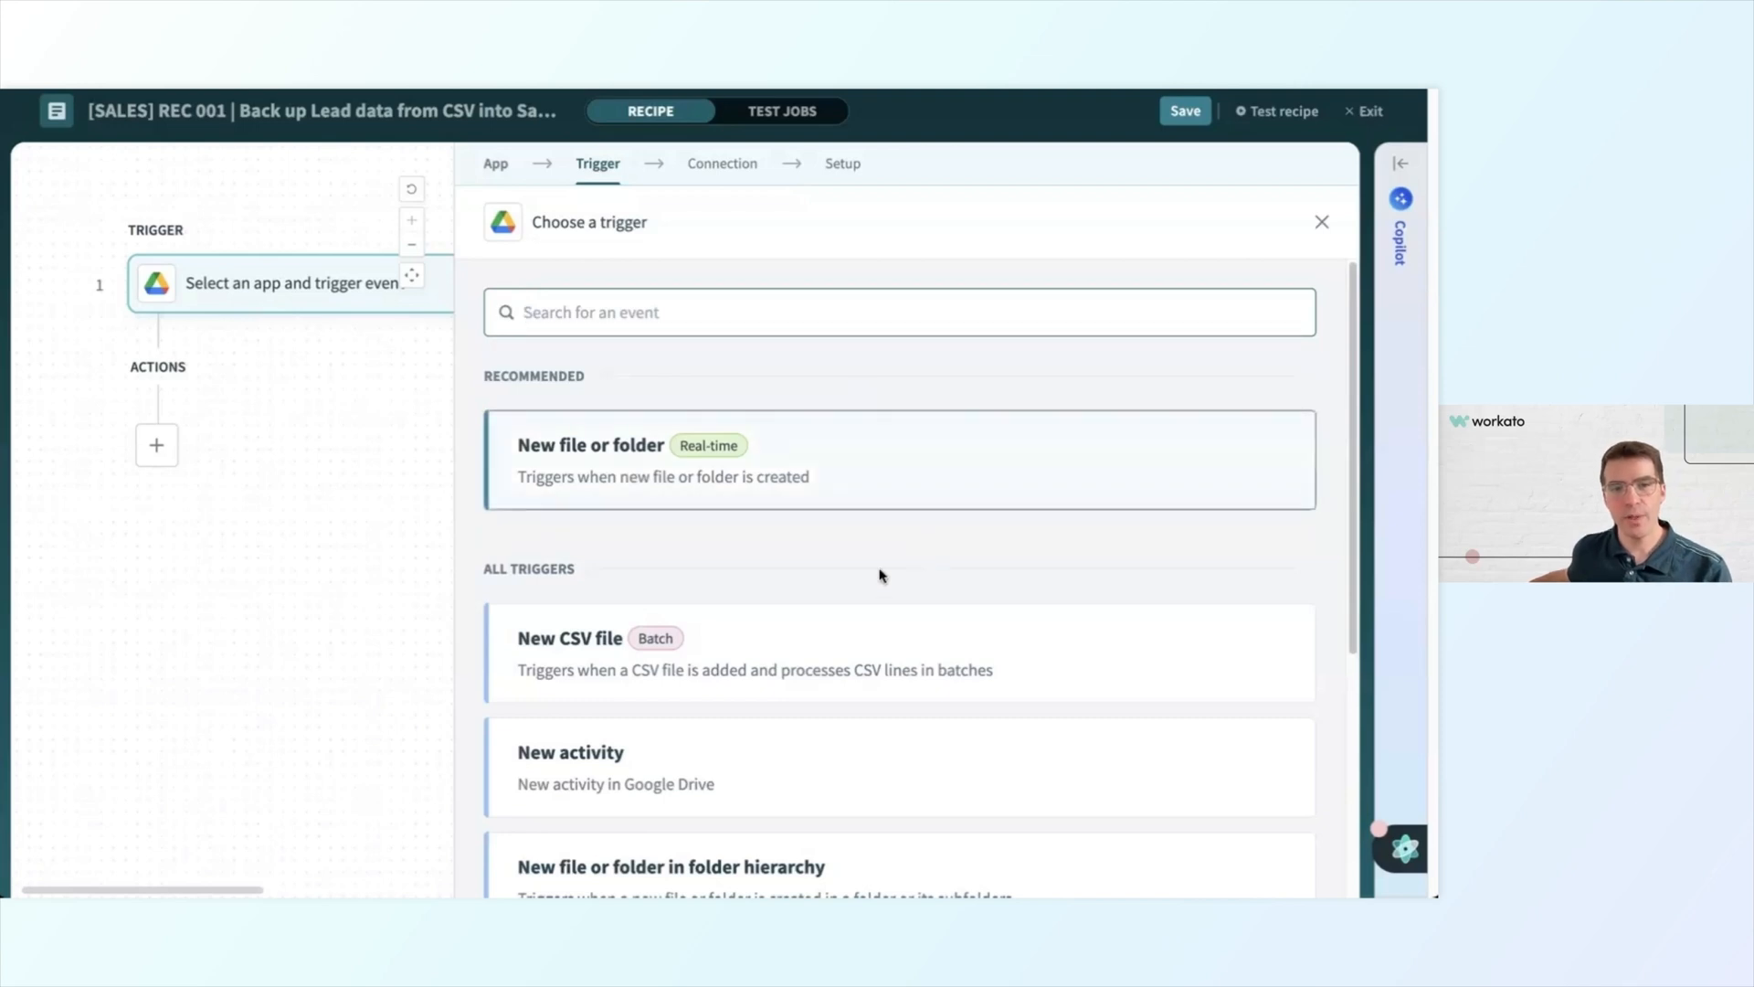
Choose the New CSV file batch trigger and connect it through the Events Team Google Drive account.
{"action": "scroll", "coordinate": [713, 604], "scroll_direction": "down", "scroll_amount": 1}
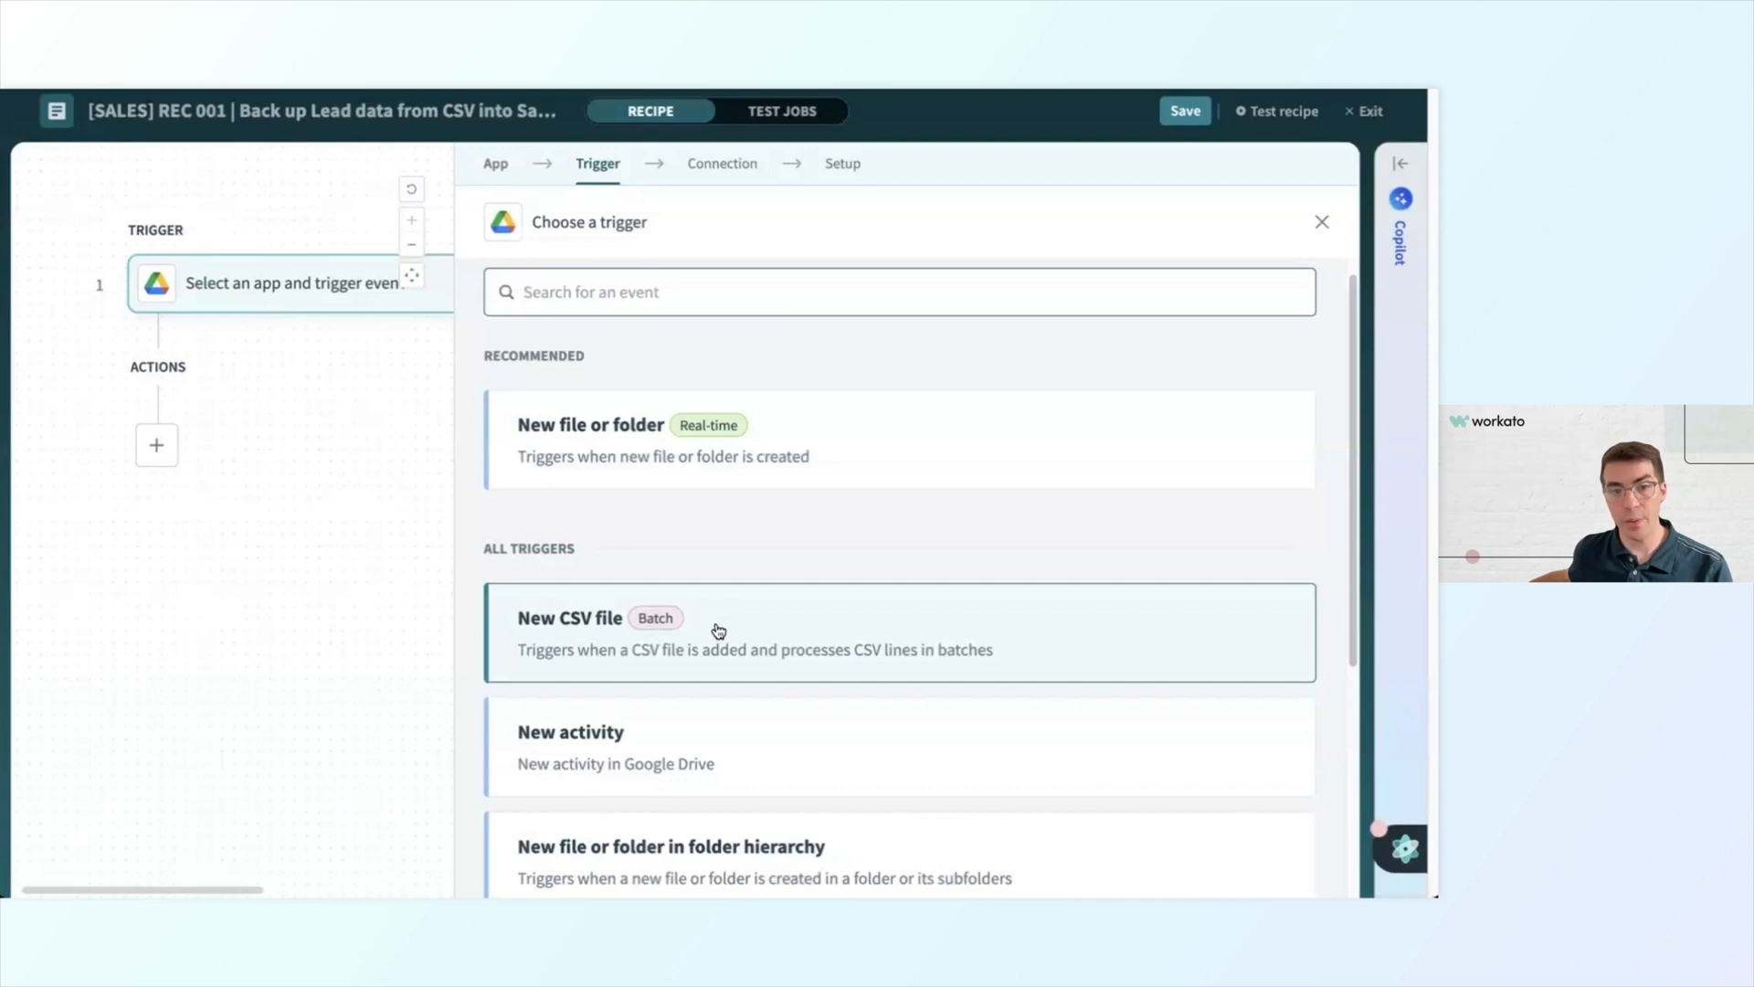
{"action": "left_click", "coordinate": [715, 621]}
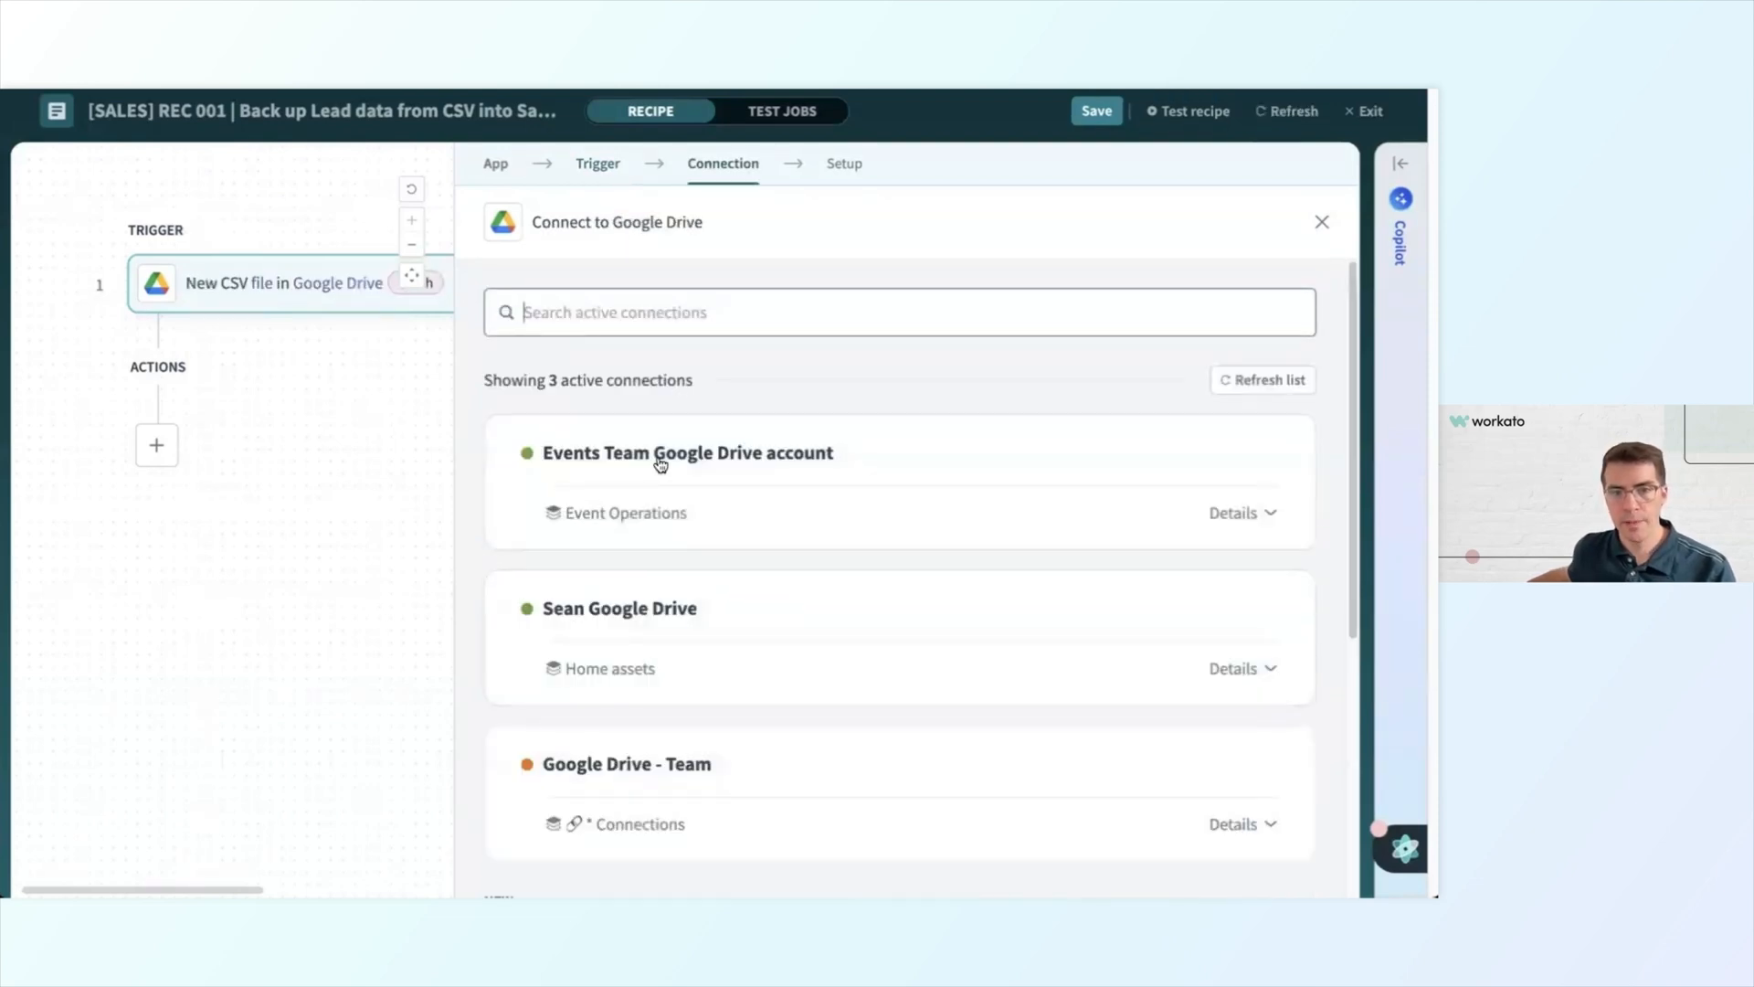
{"action": "left_click", "coordinate": [751, 477]}
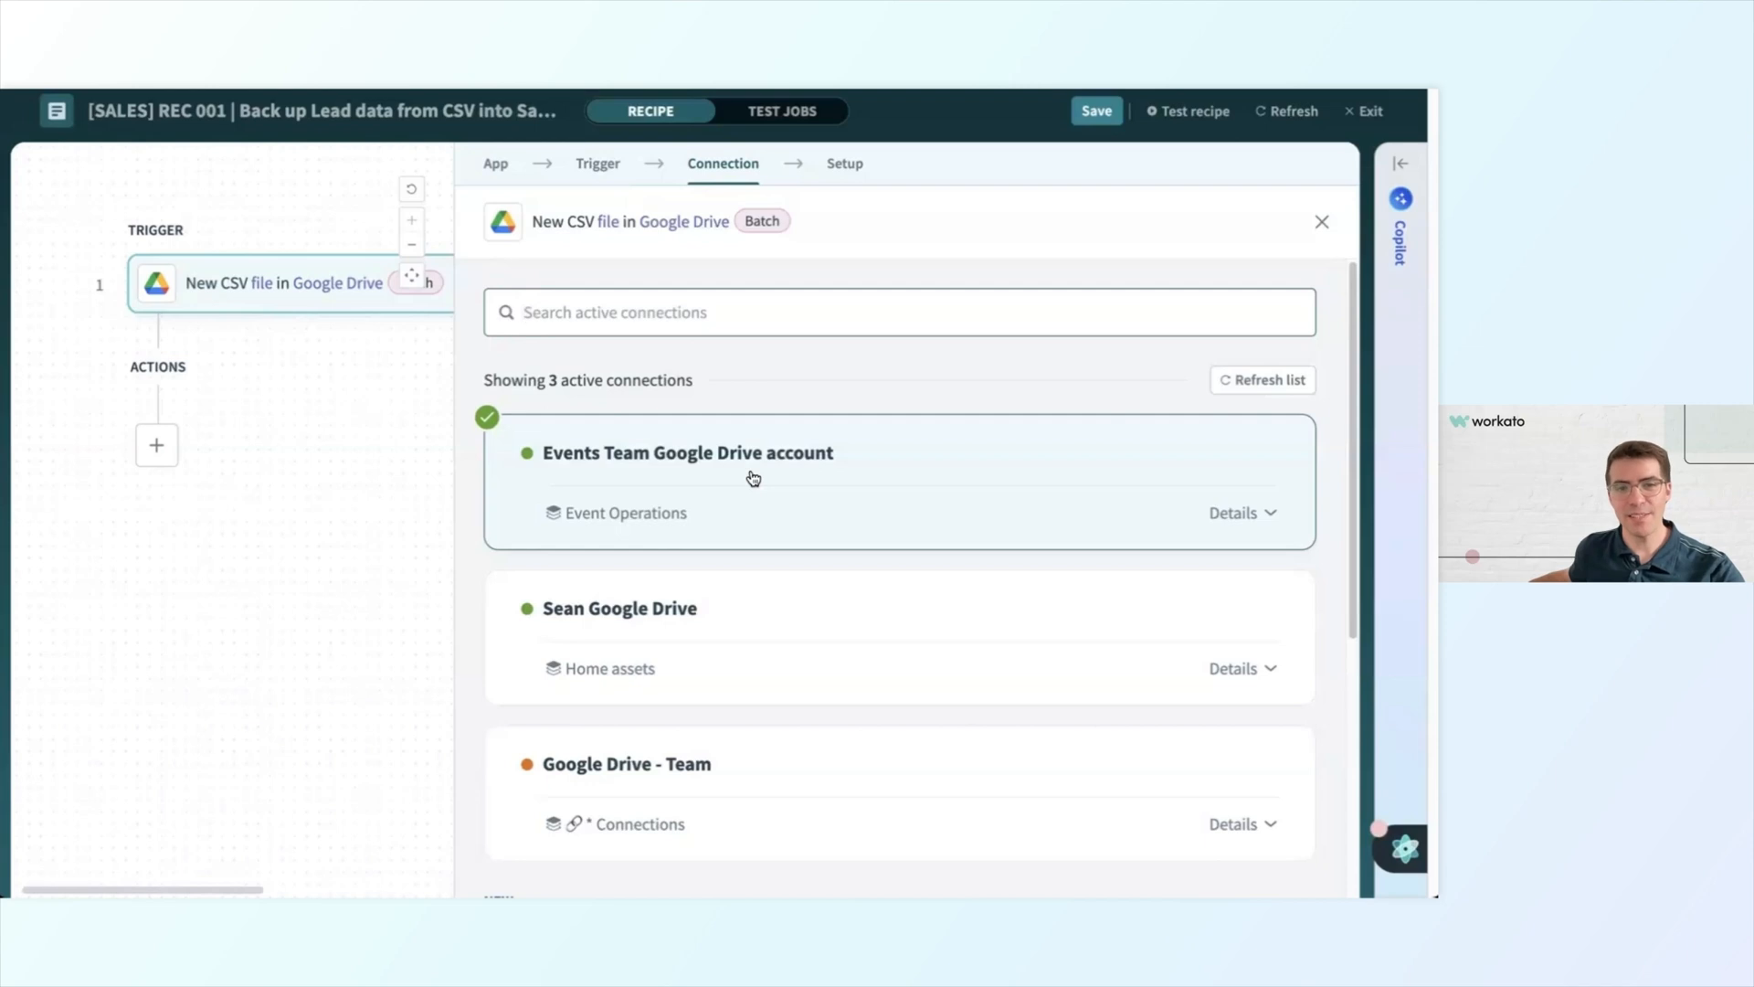
{"action": "left_click", "coordinate": [753, 477]}
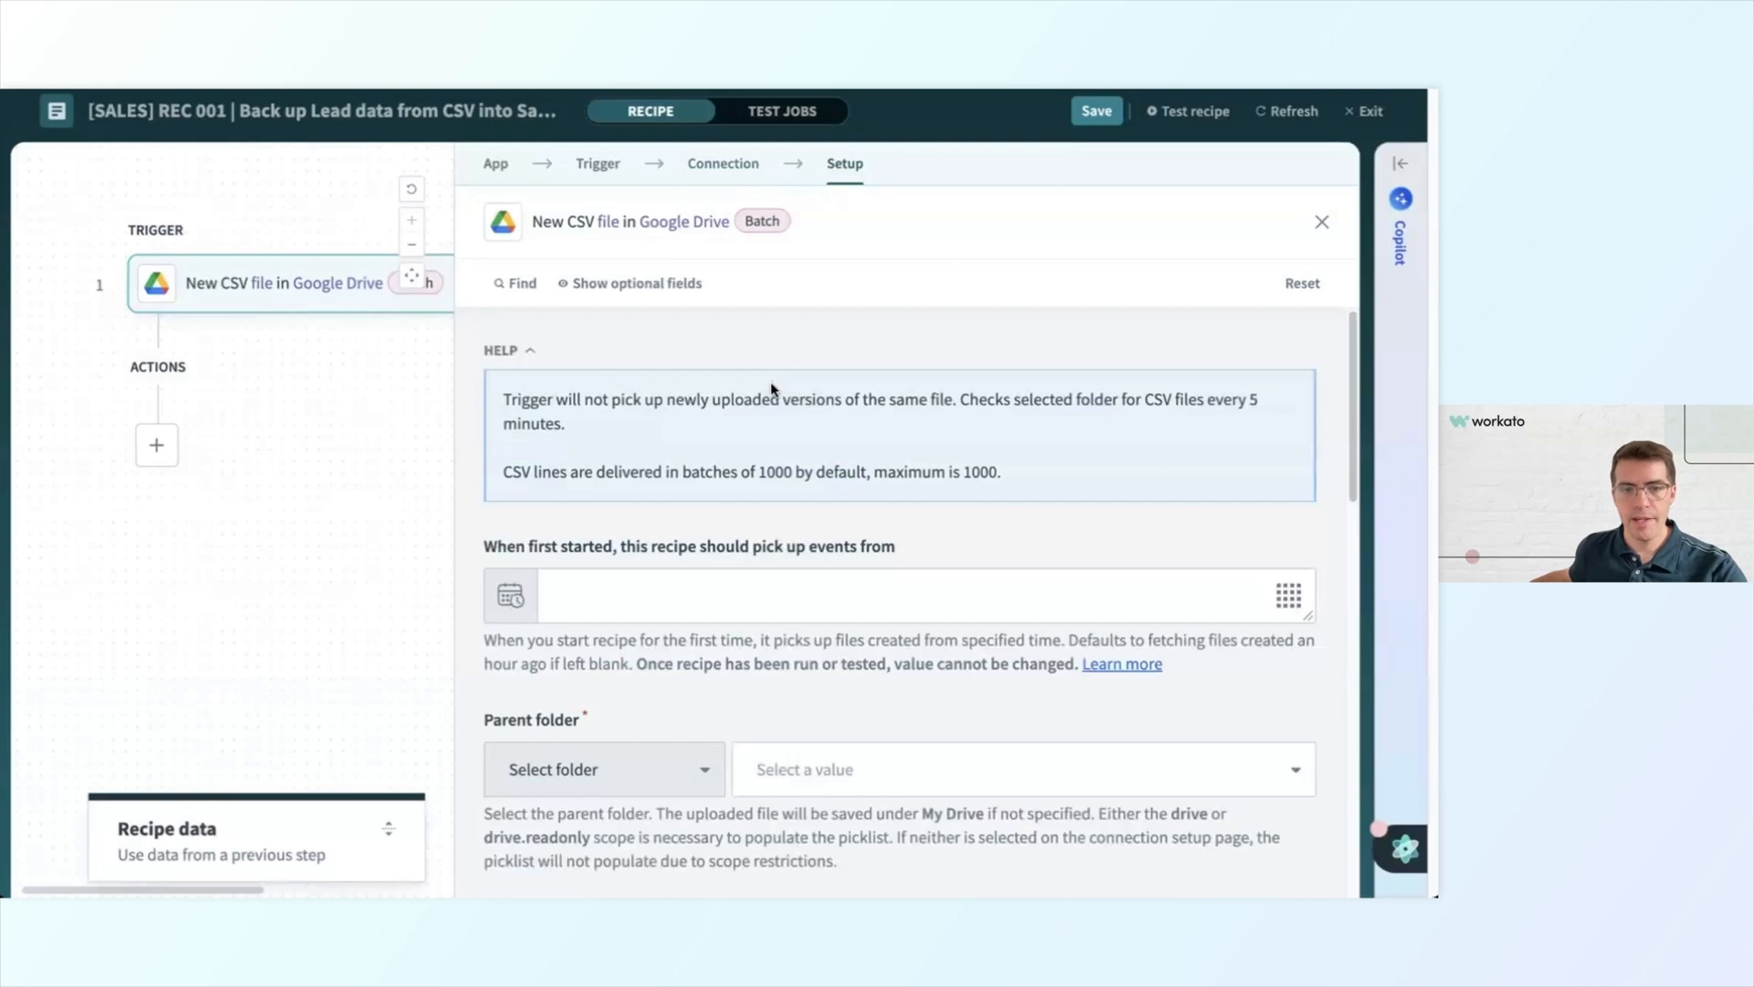
Set the trigger's parent folder to New Leads, found inside the Archive folder of My Drive.
{"action": "scroll", "coordinate": [758, 406], "scroll_direction": "down", "scroll_amount": 1}
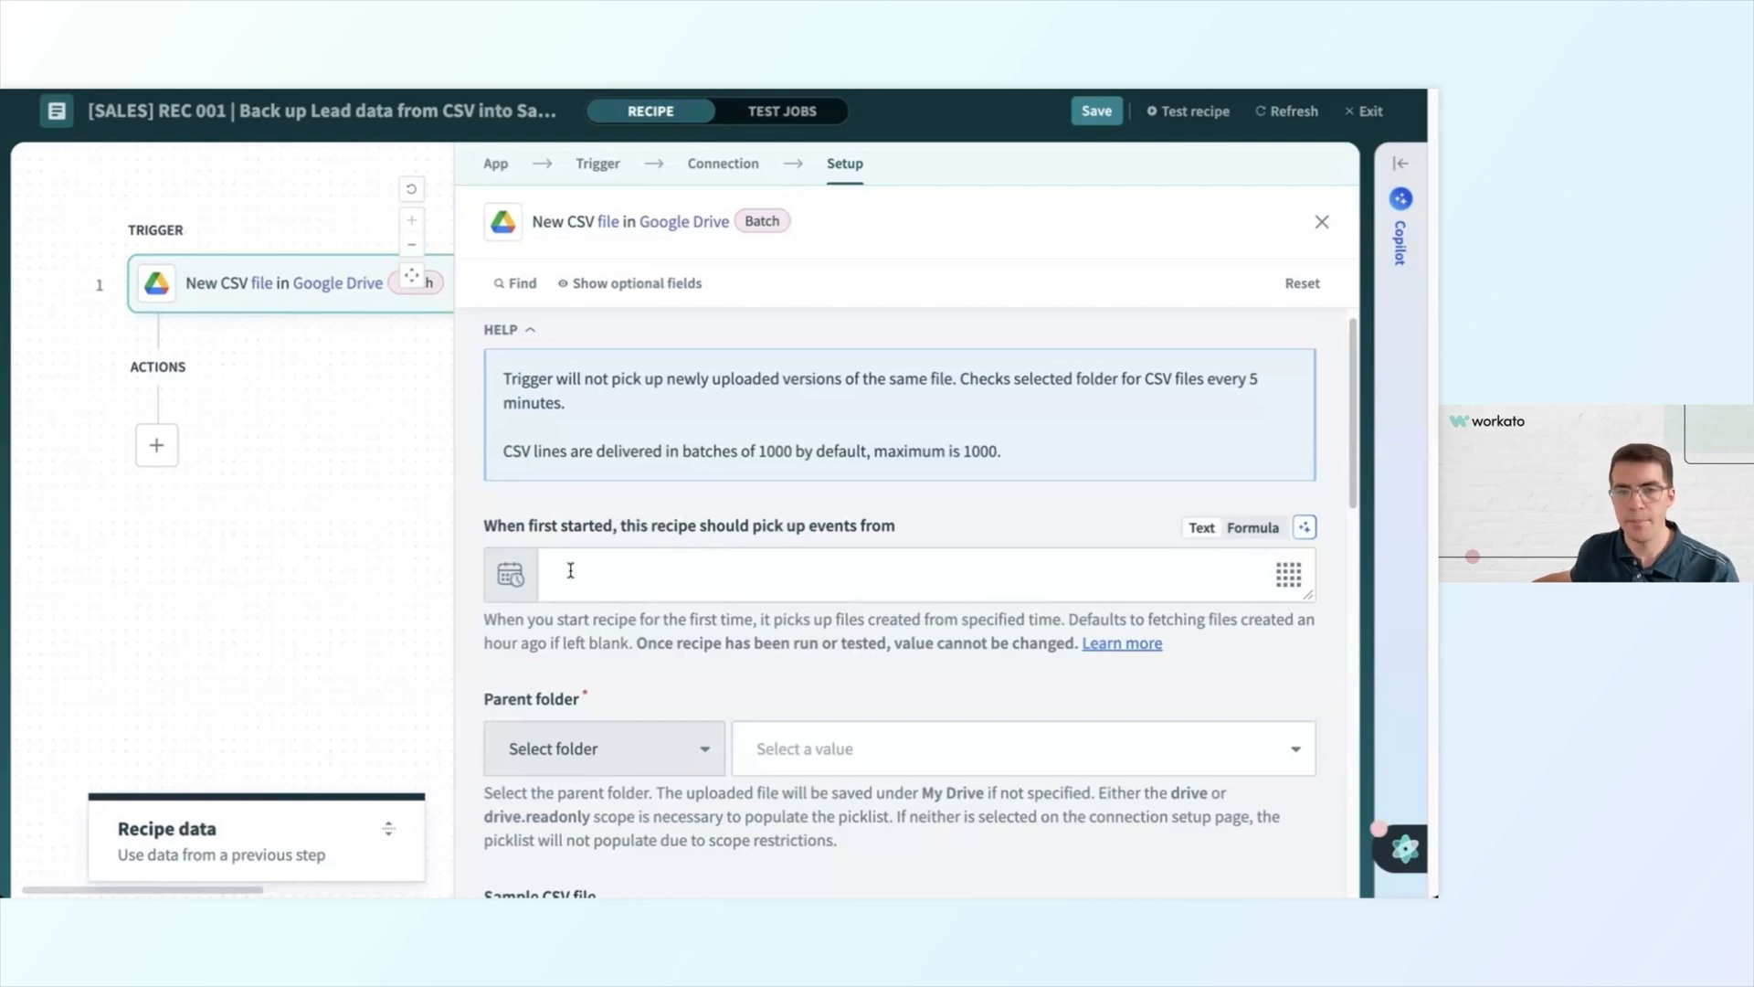
{"action": "scroll", "coordinate": [570, 567], "scroll_direction": "up", "scroll_amount": 1}
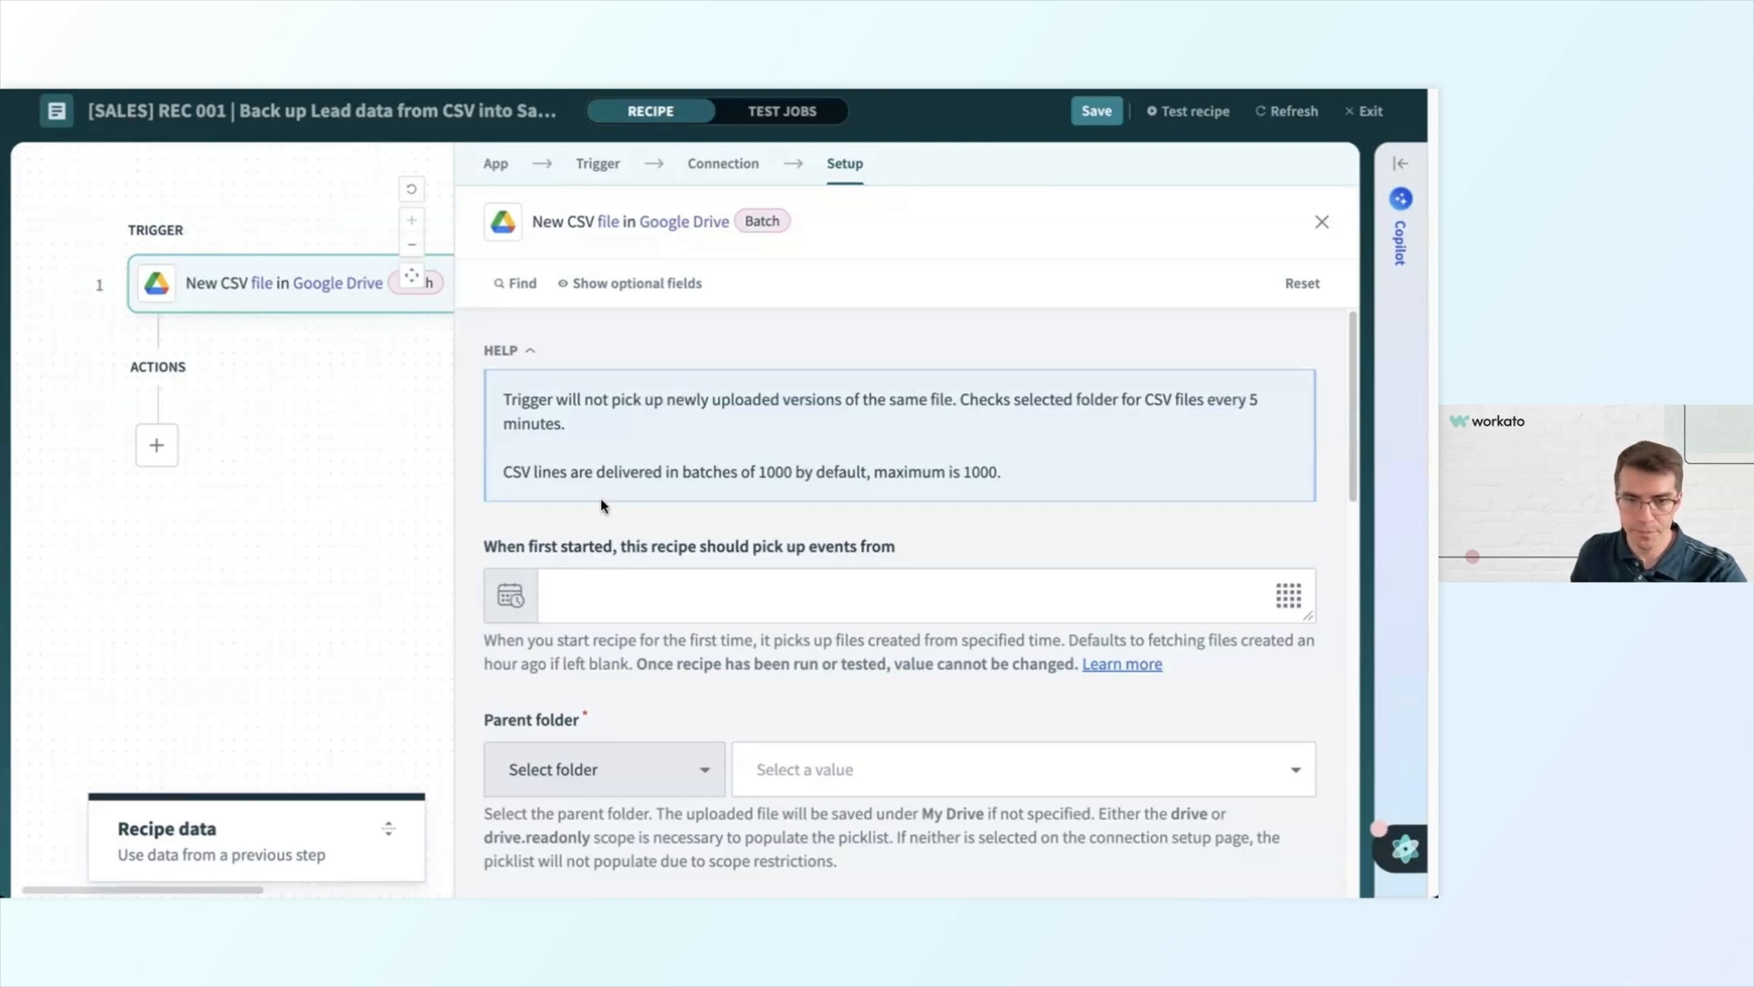
{"action": "scroll", "coordinate": [718, 466], "scroll_direction": "down", "scroll_amount": 3}
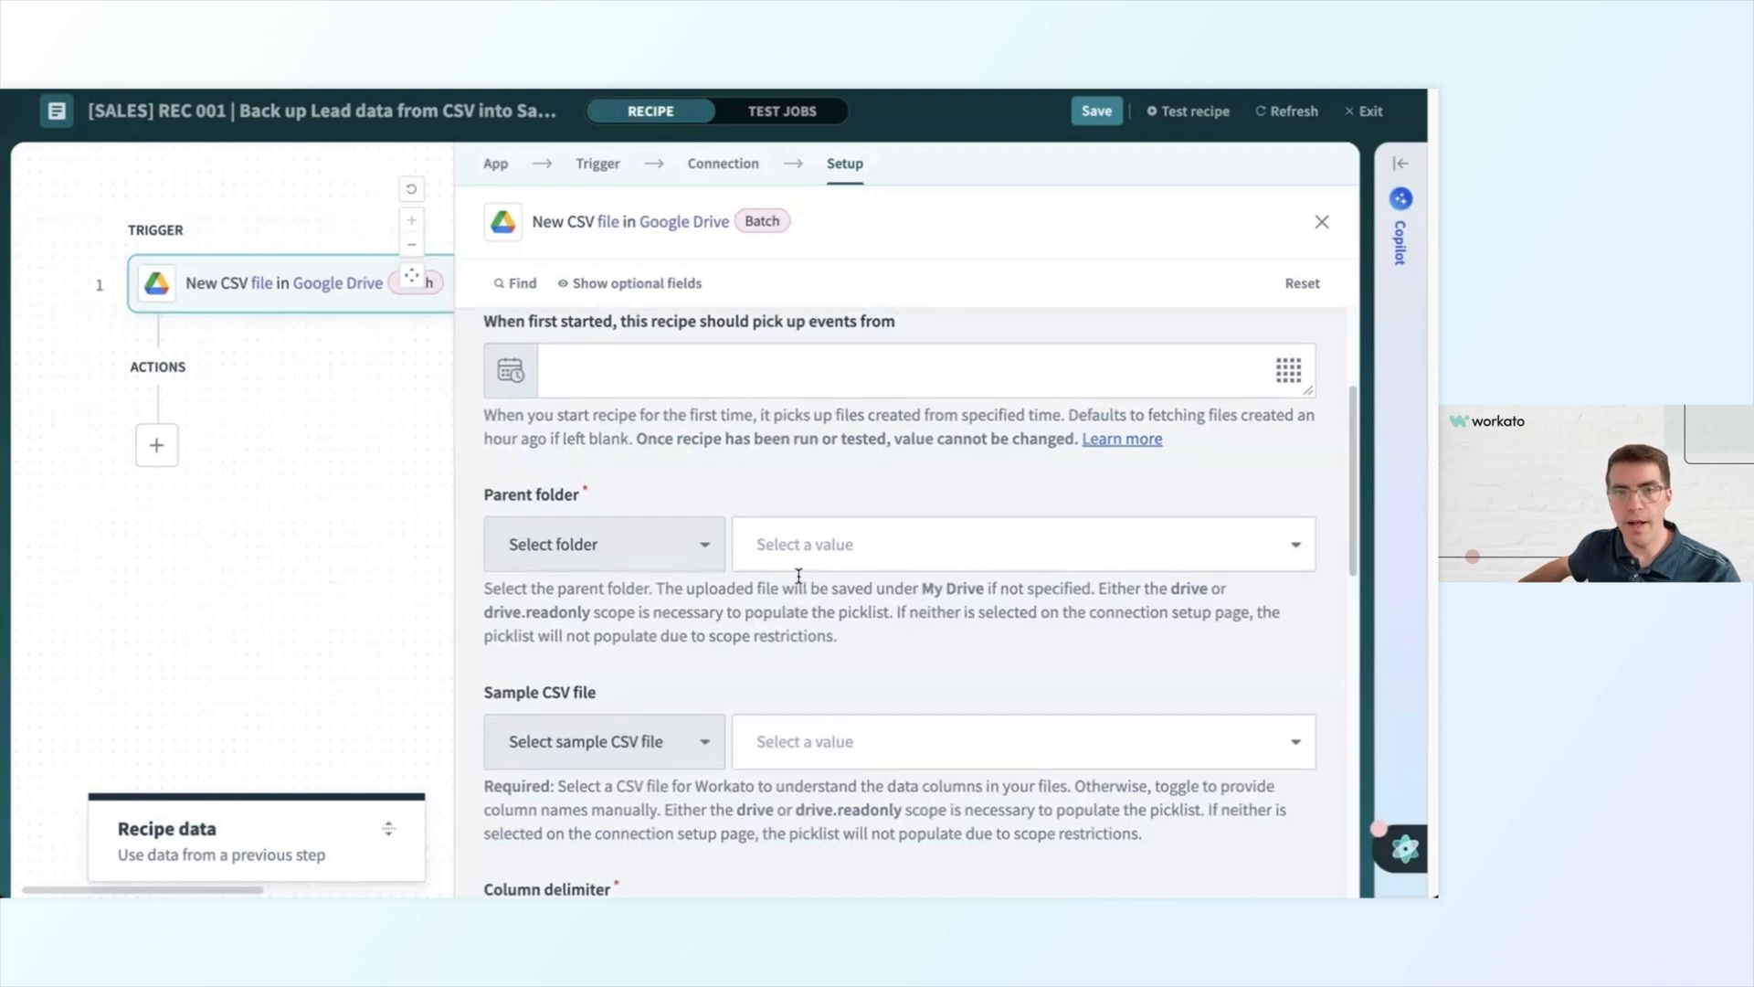
{"action": "left_click", "coordinate": [800, 559]}
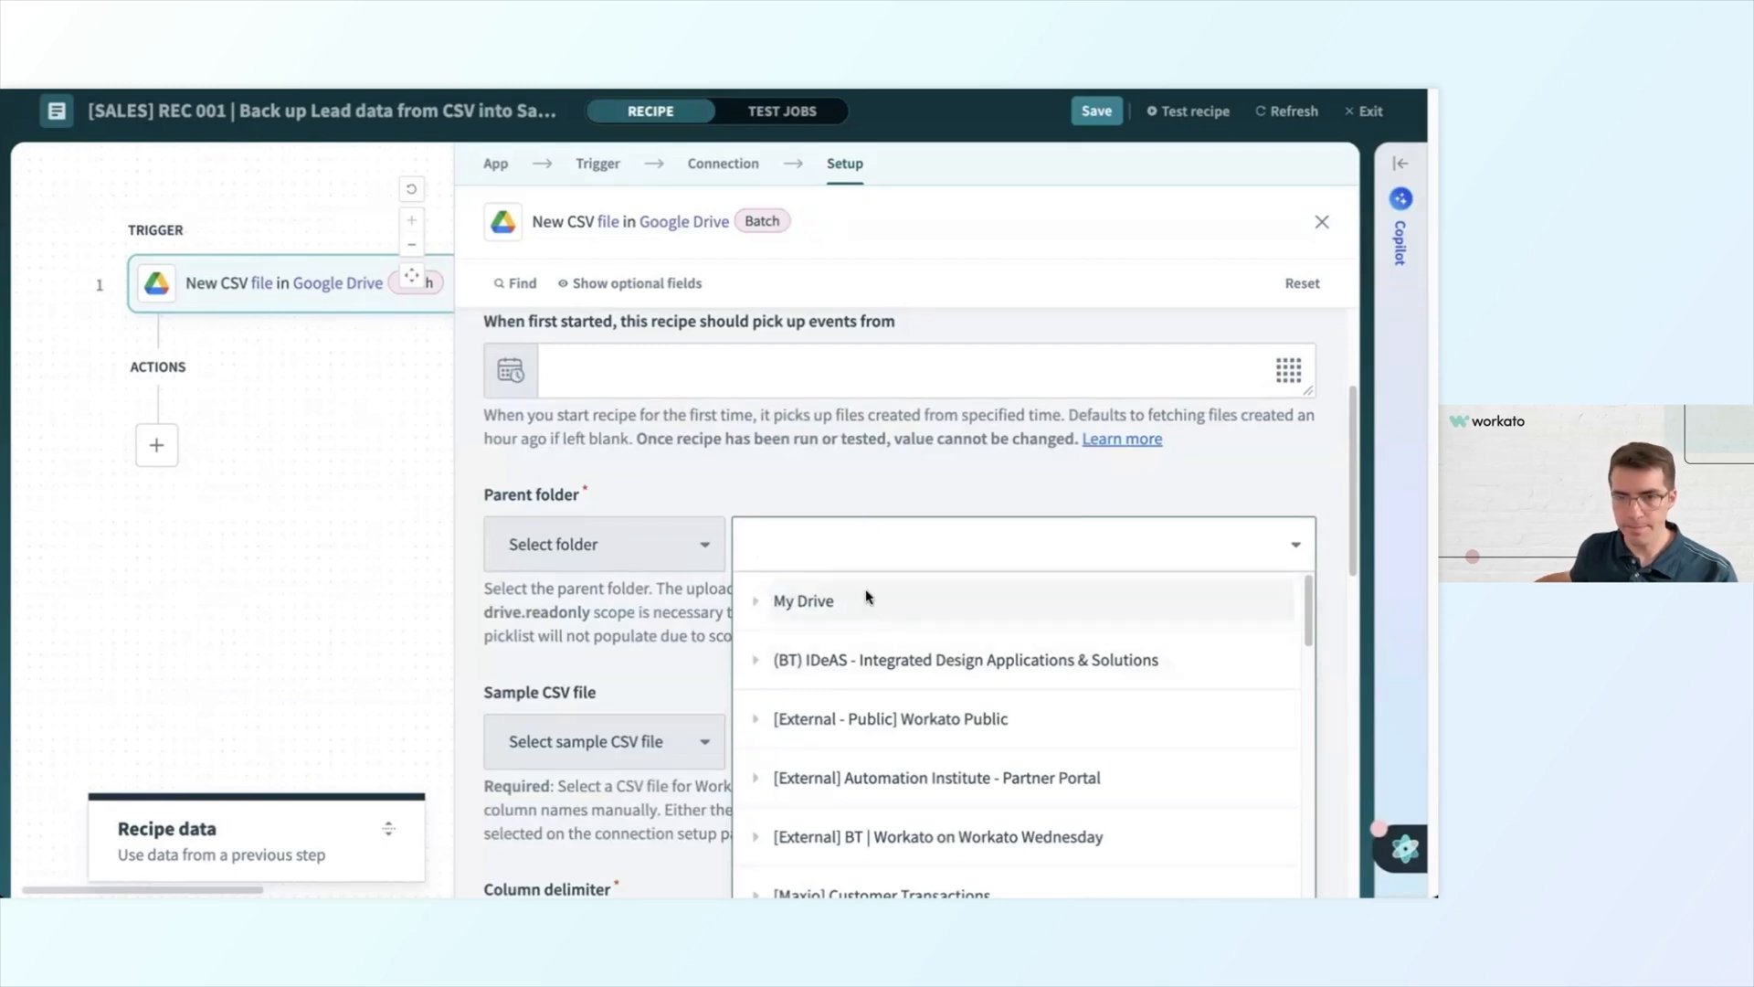
{"action": "scroll", "coordinate": [836, 512], "scroll_direction": "down", "scroll_amount": 1}
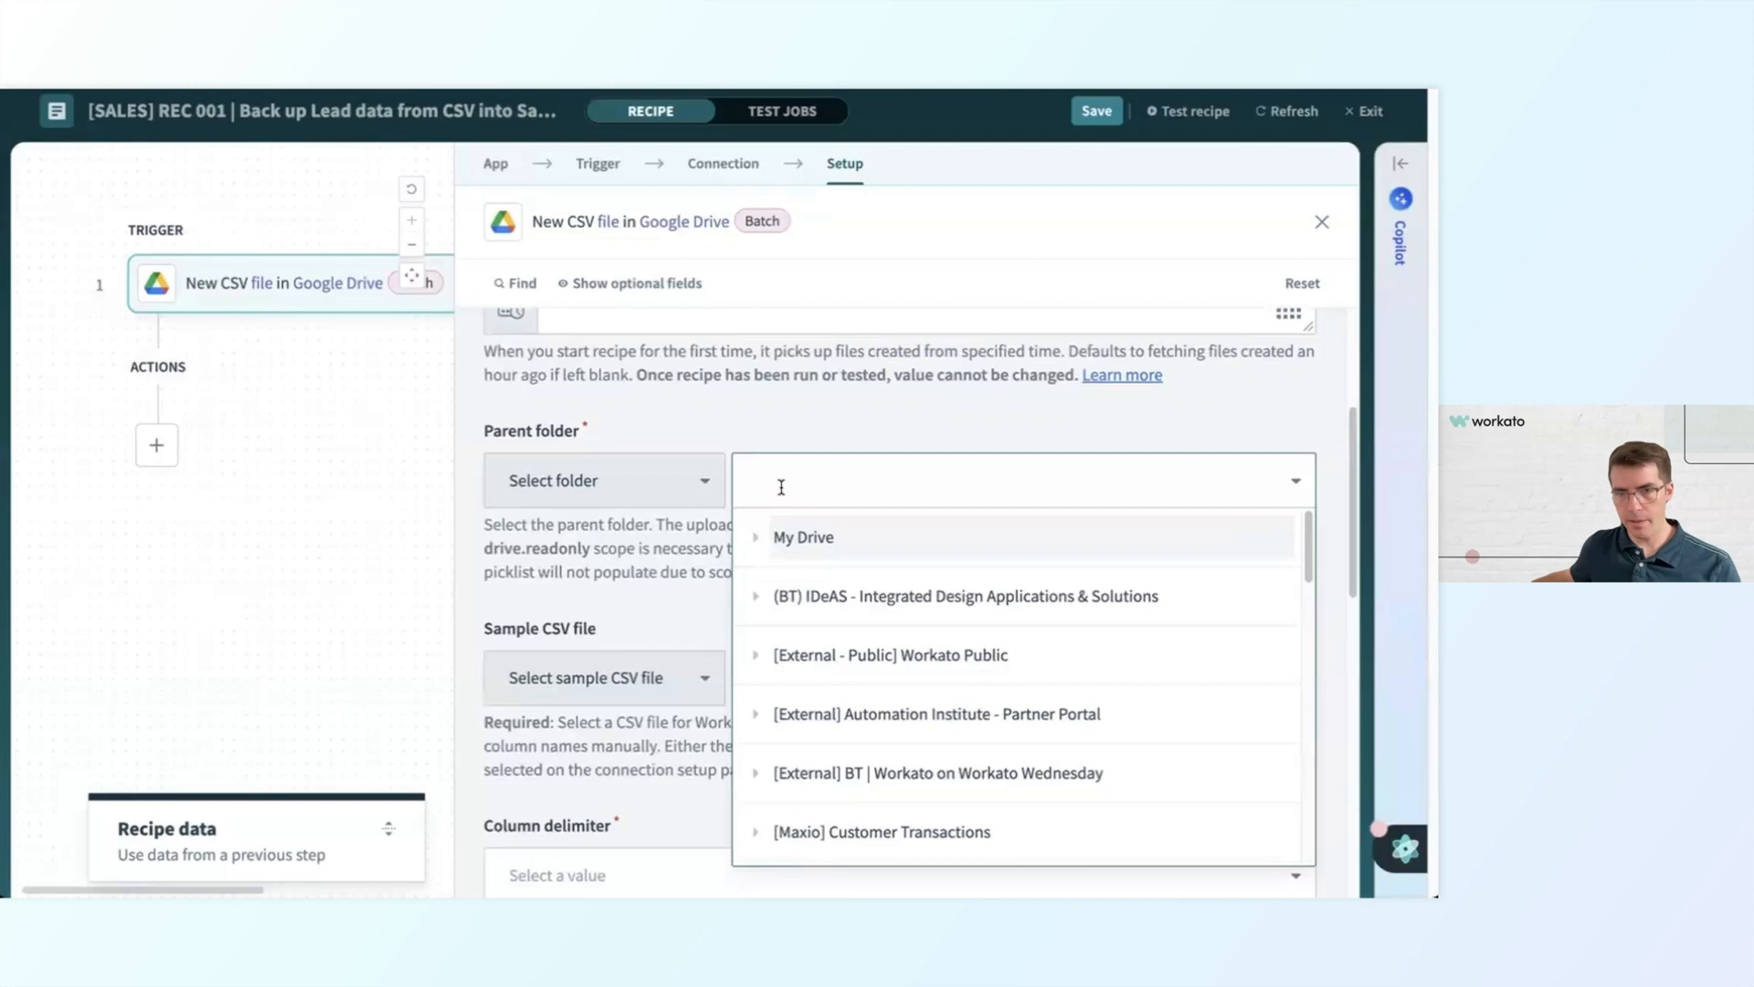
{"action": "left_click", "coordinate": [795, 537]}
{"action": "scroll", "coordinate": [859, 621], "scroll_direction": "down", "scroll_amount": 5}
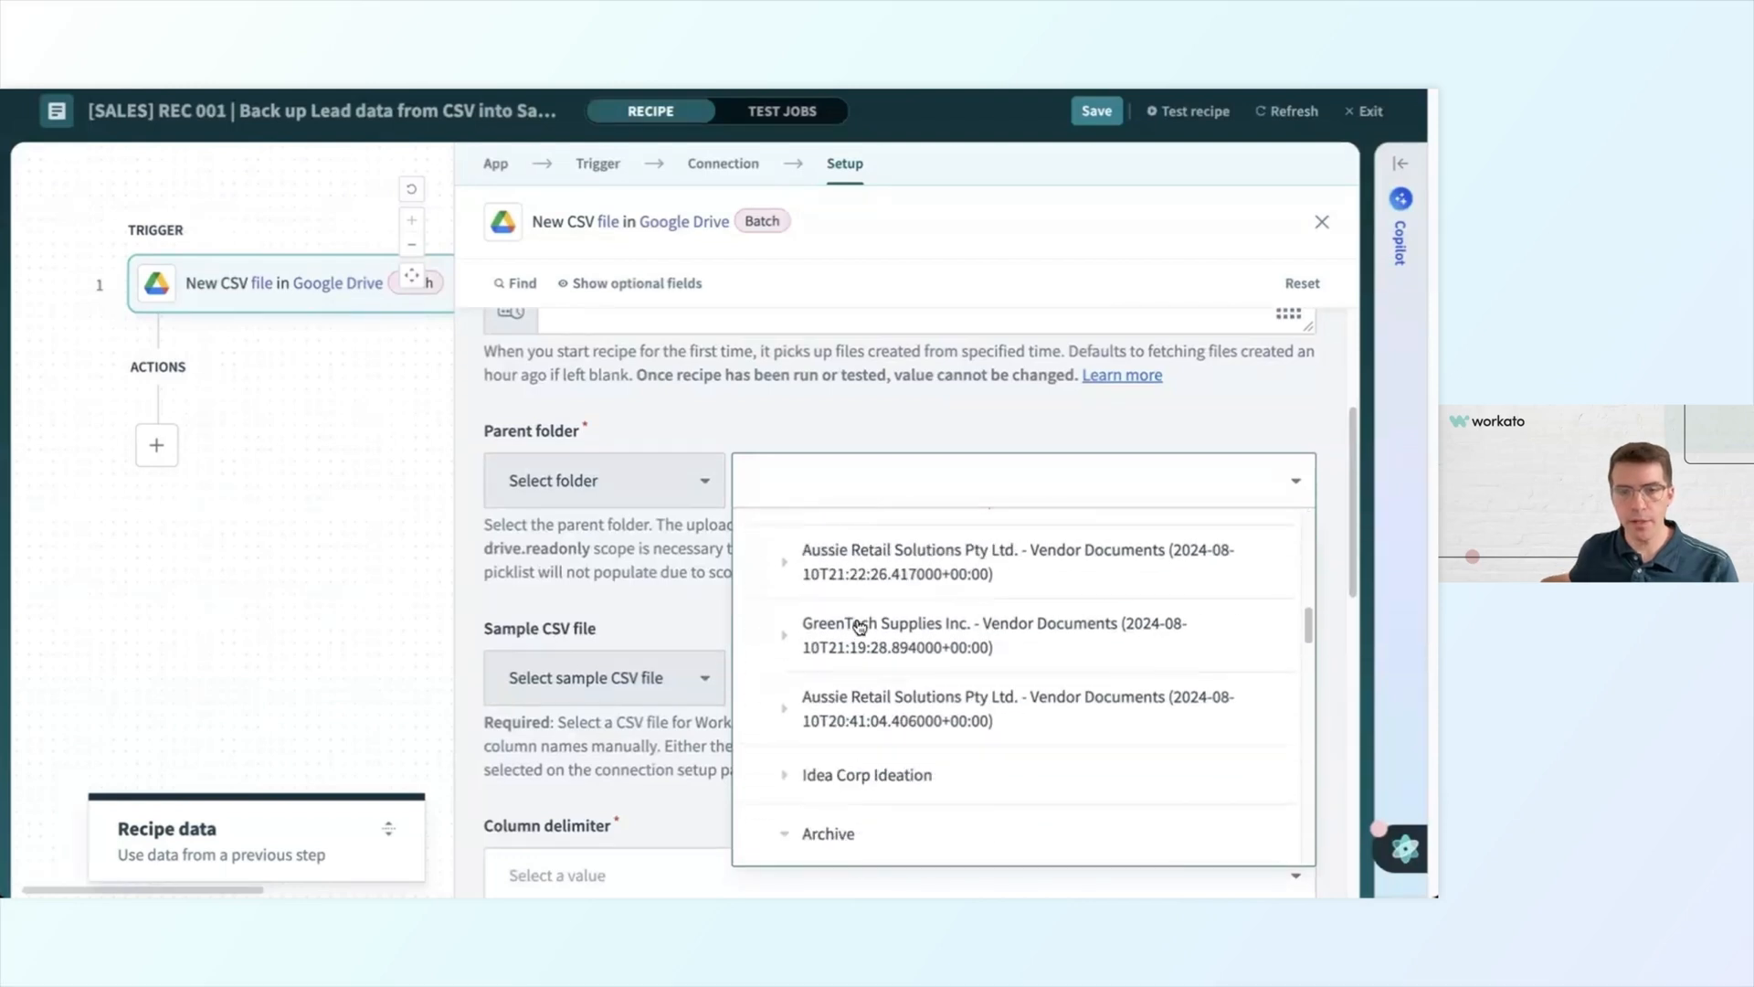
{"action": "scroll", "coordinate": [866, 695], "scroll_direction": "down", "scroll_amount": 3}
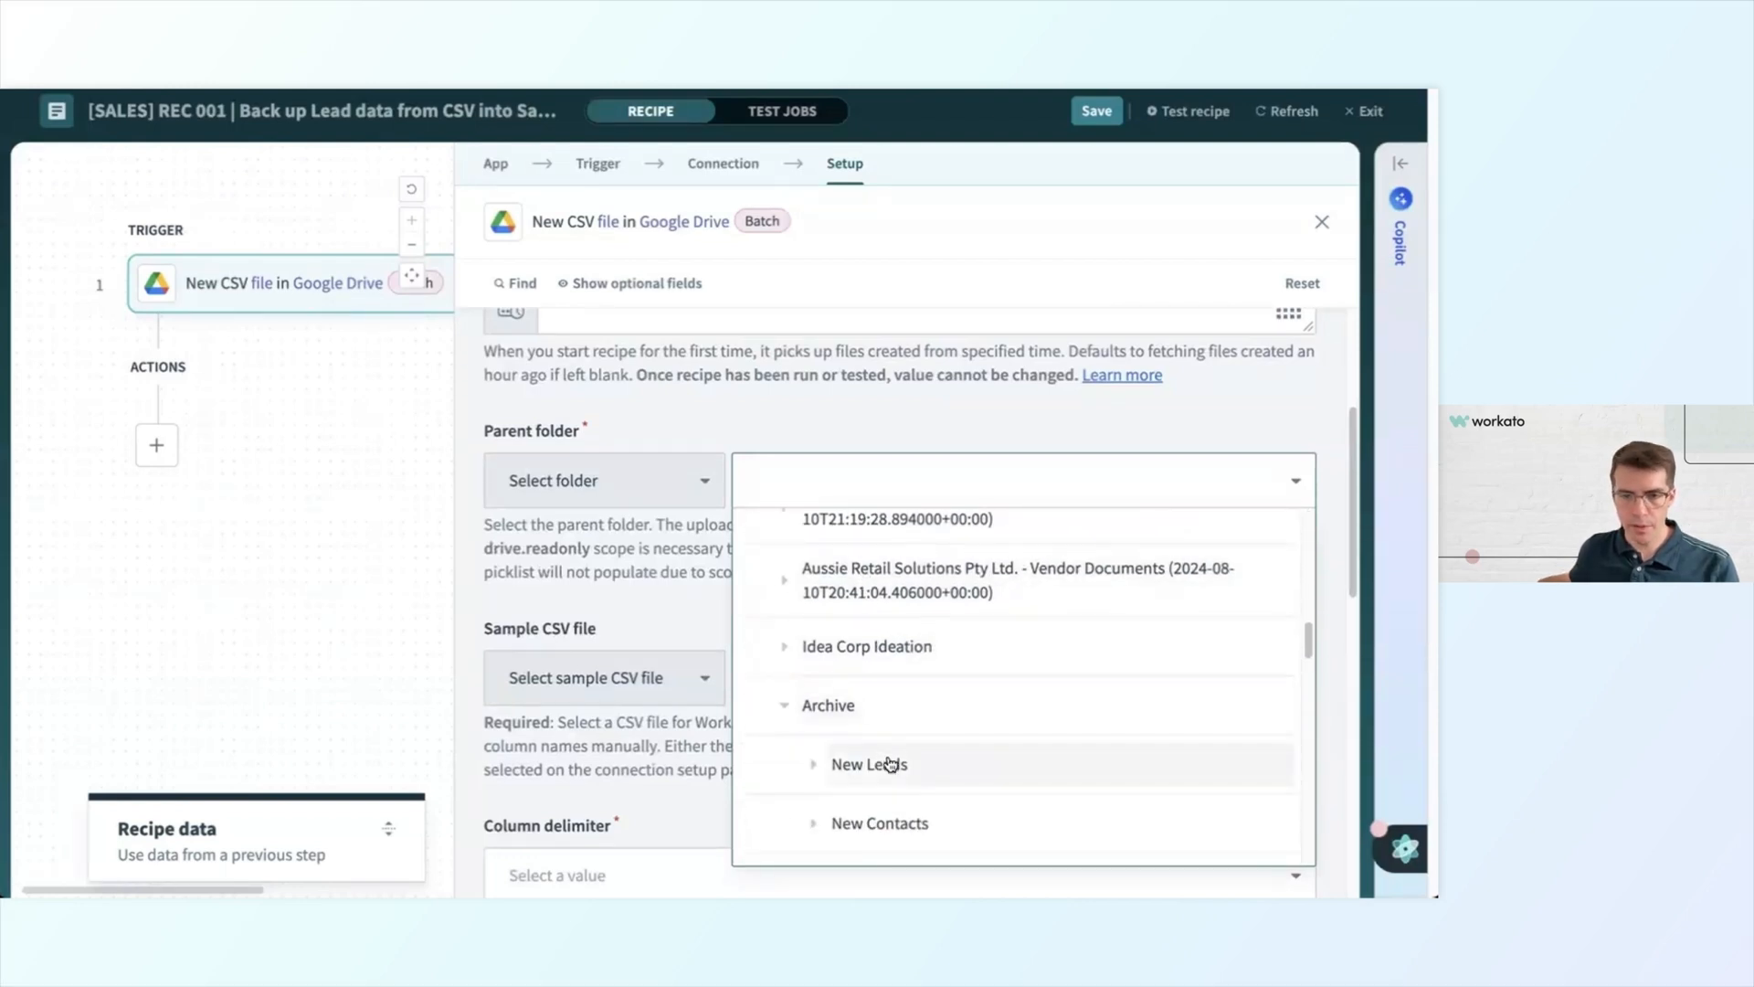
{"action": "left_click", "coordinate": [889, 764]}
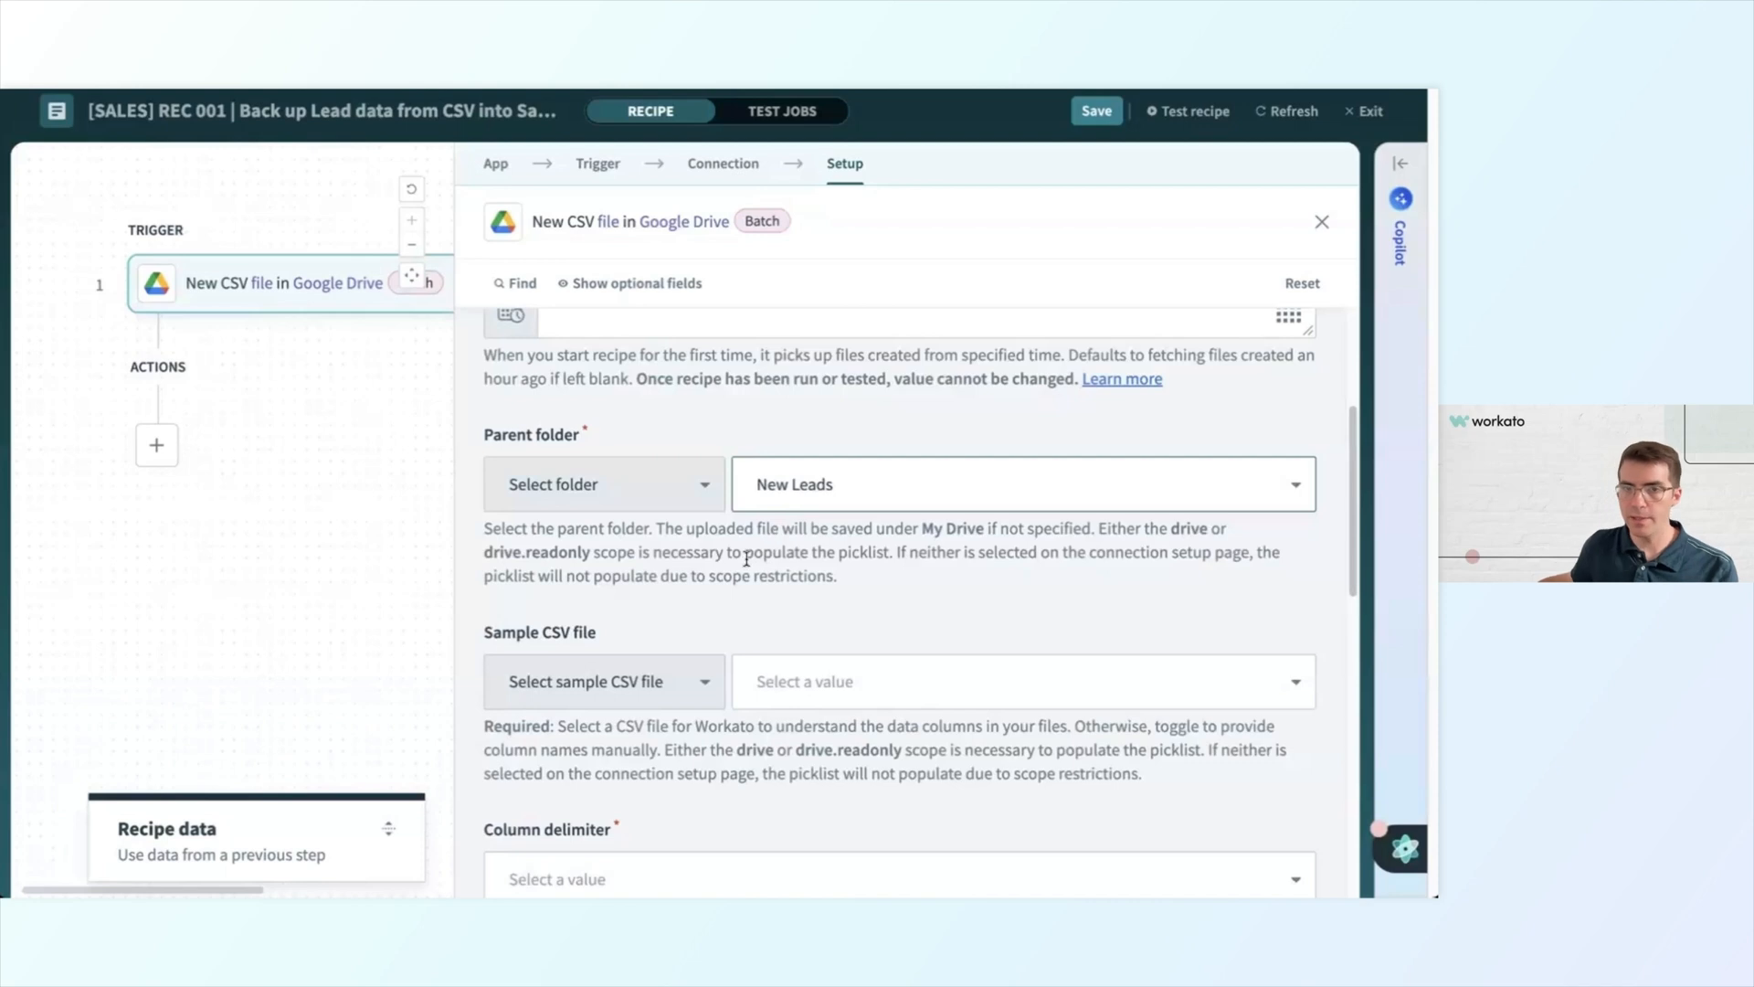
Select leads.csv from the New Leads folder as the trigger's sample CSV file.
{"action": "scroll", "coordinate": [621, 553], "scroll_direction": "down", "scroll_amount": 1}
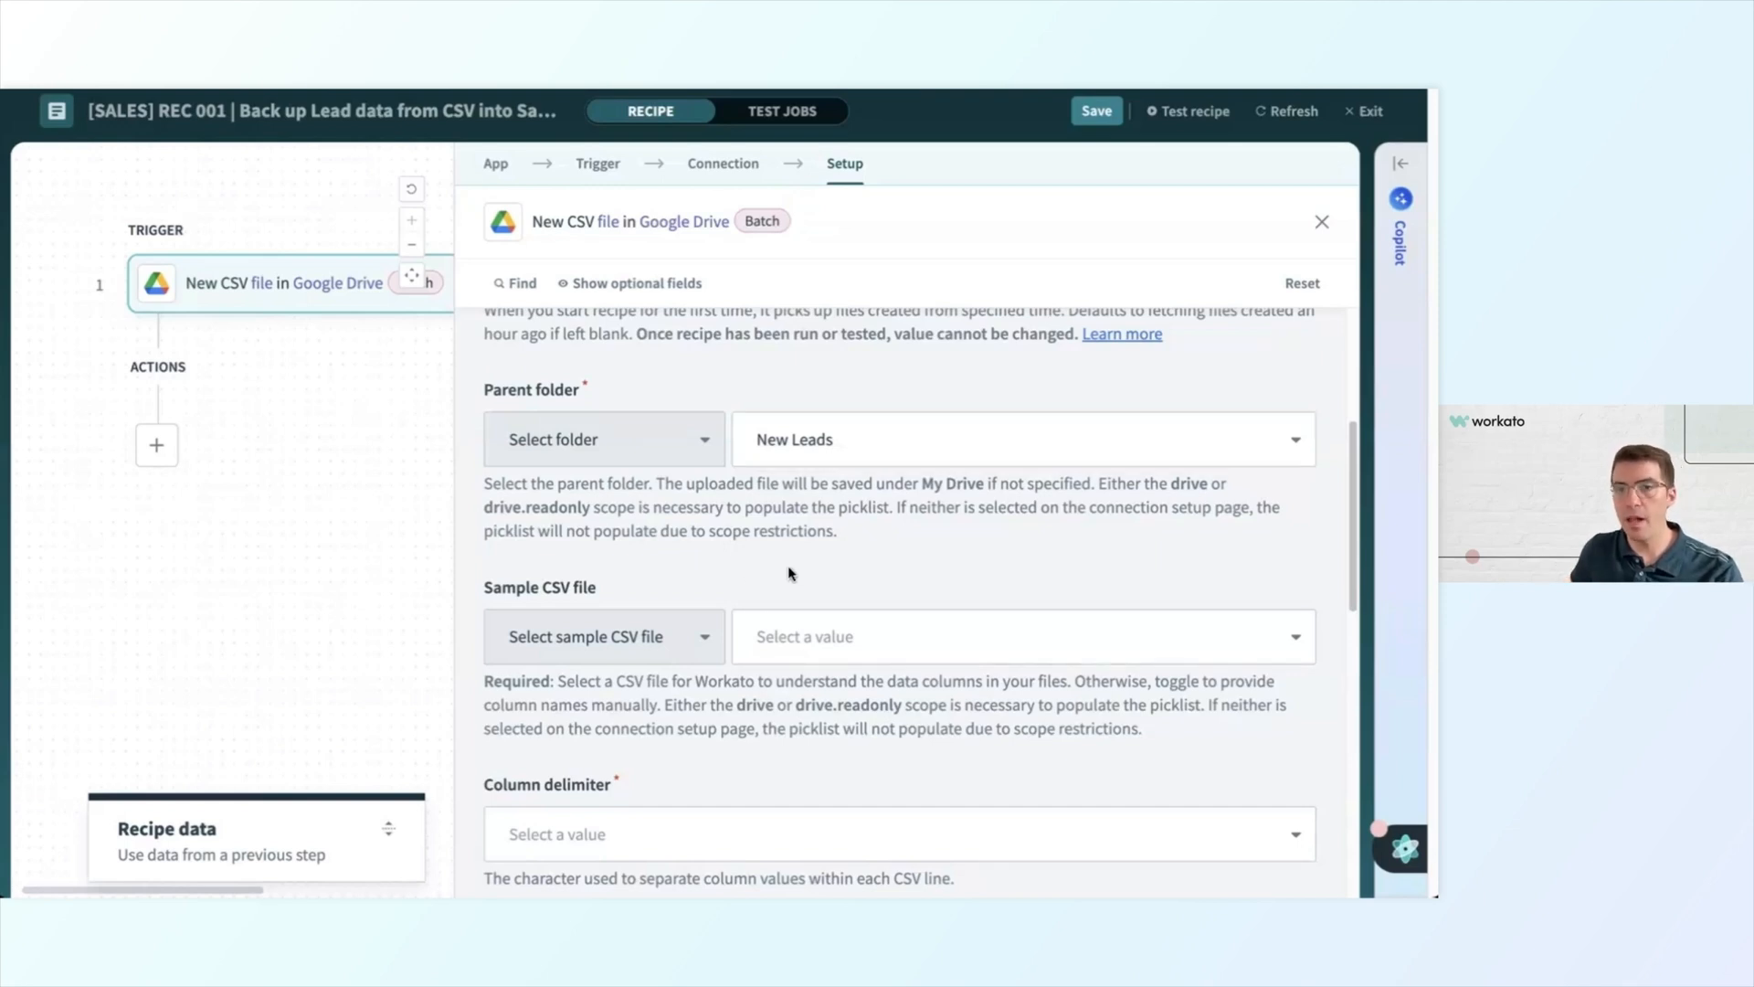
{"action": "left_click", "coordinate": [691, 637]}
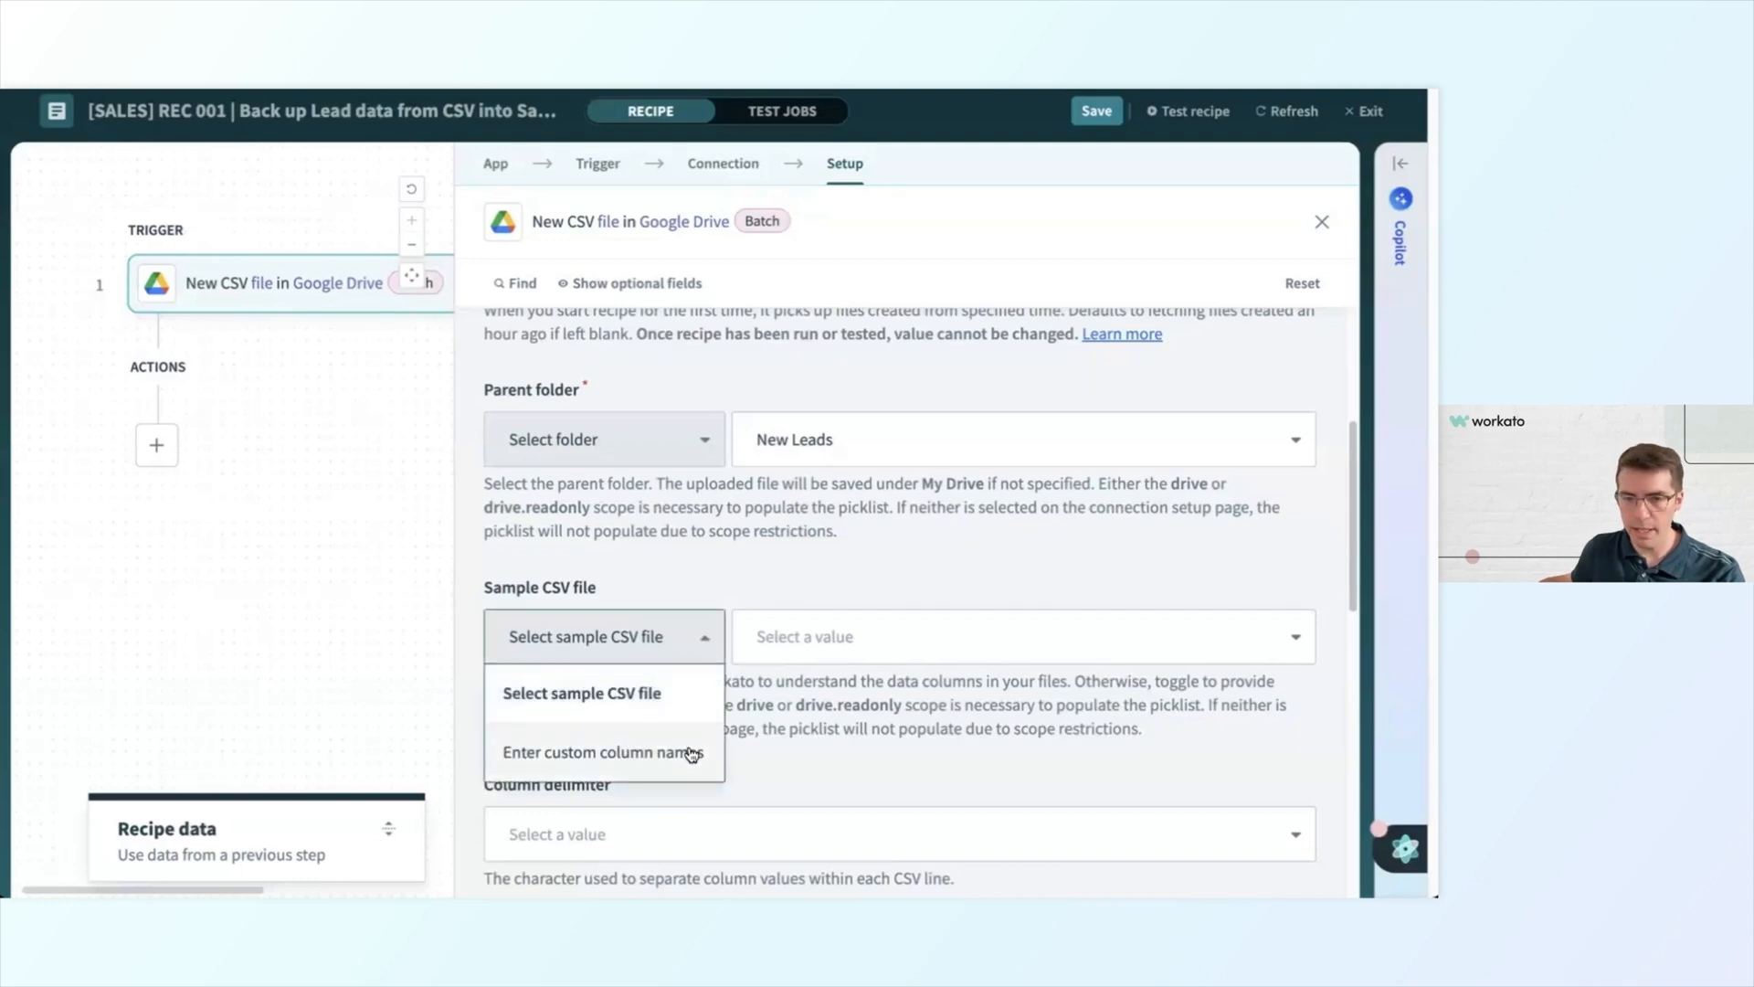
{"action": "left_click", "coordinate": [722, 549]}
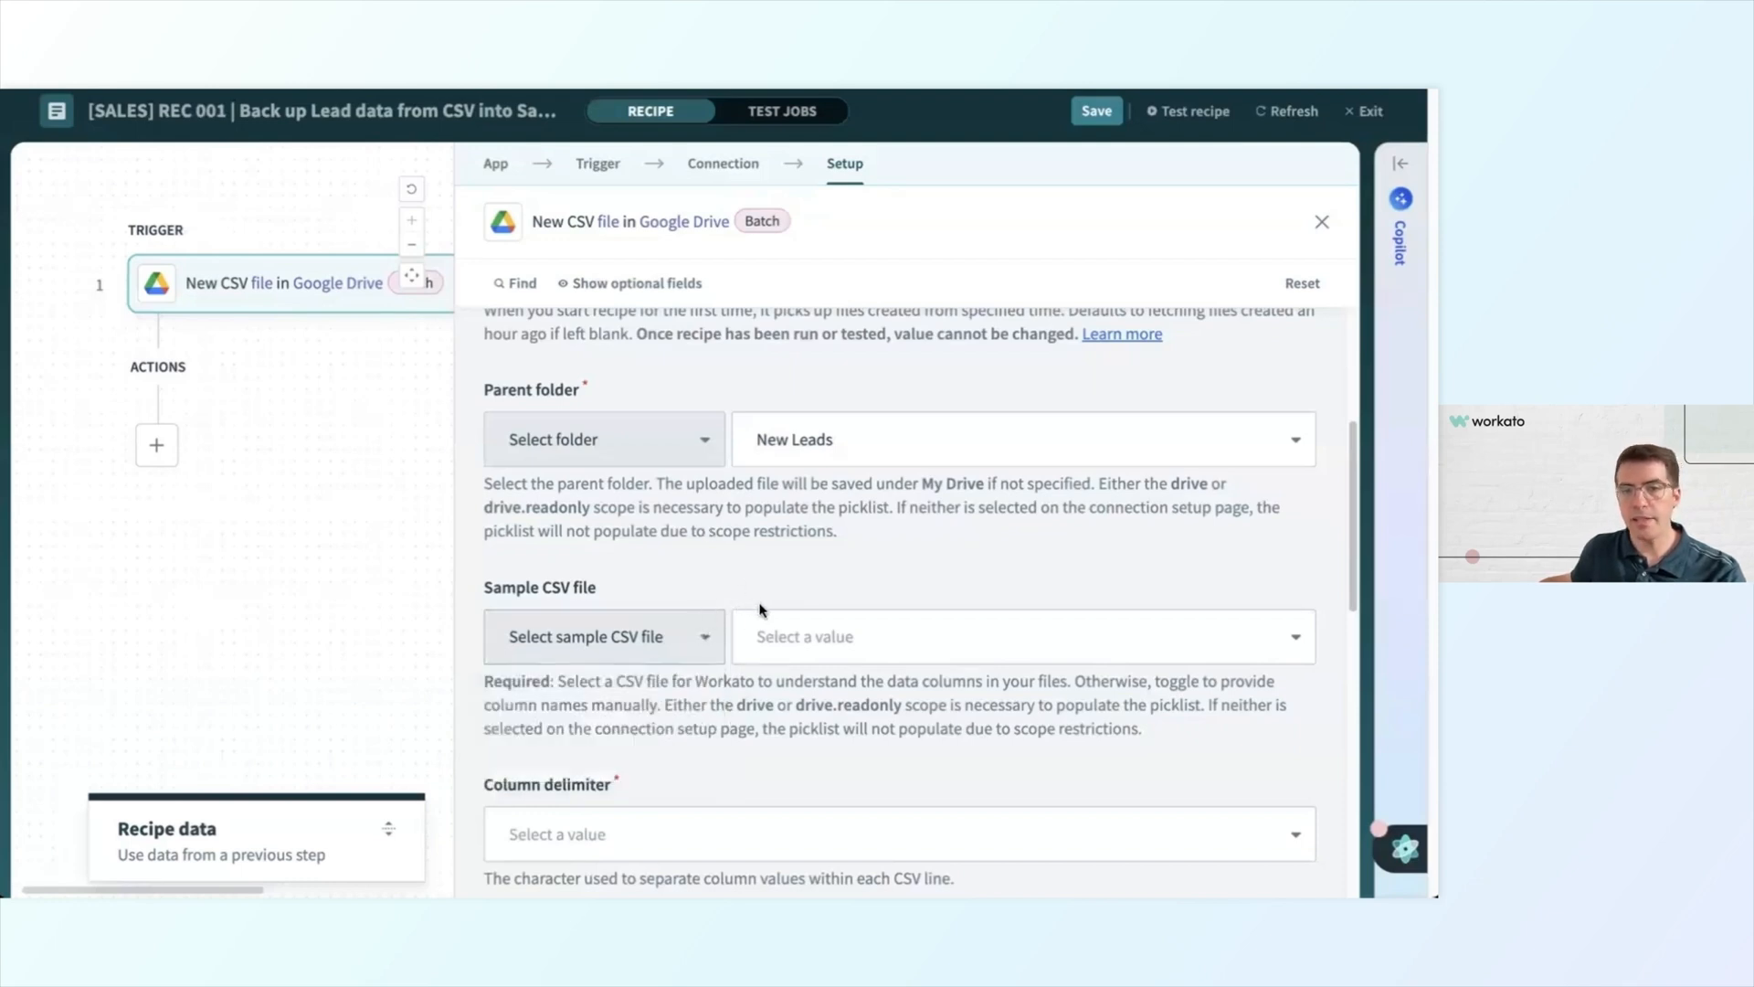
{"action": "left_click", "coordinate": [795, 618]}
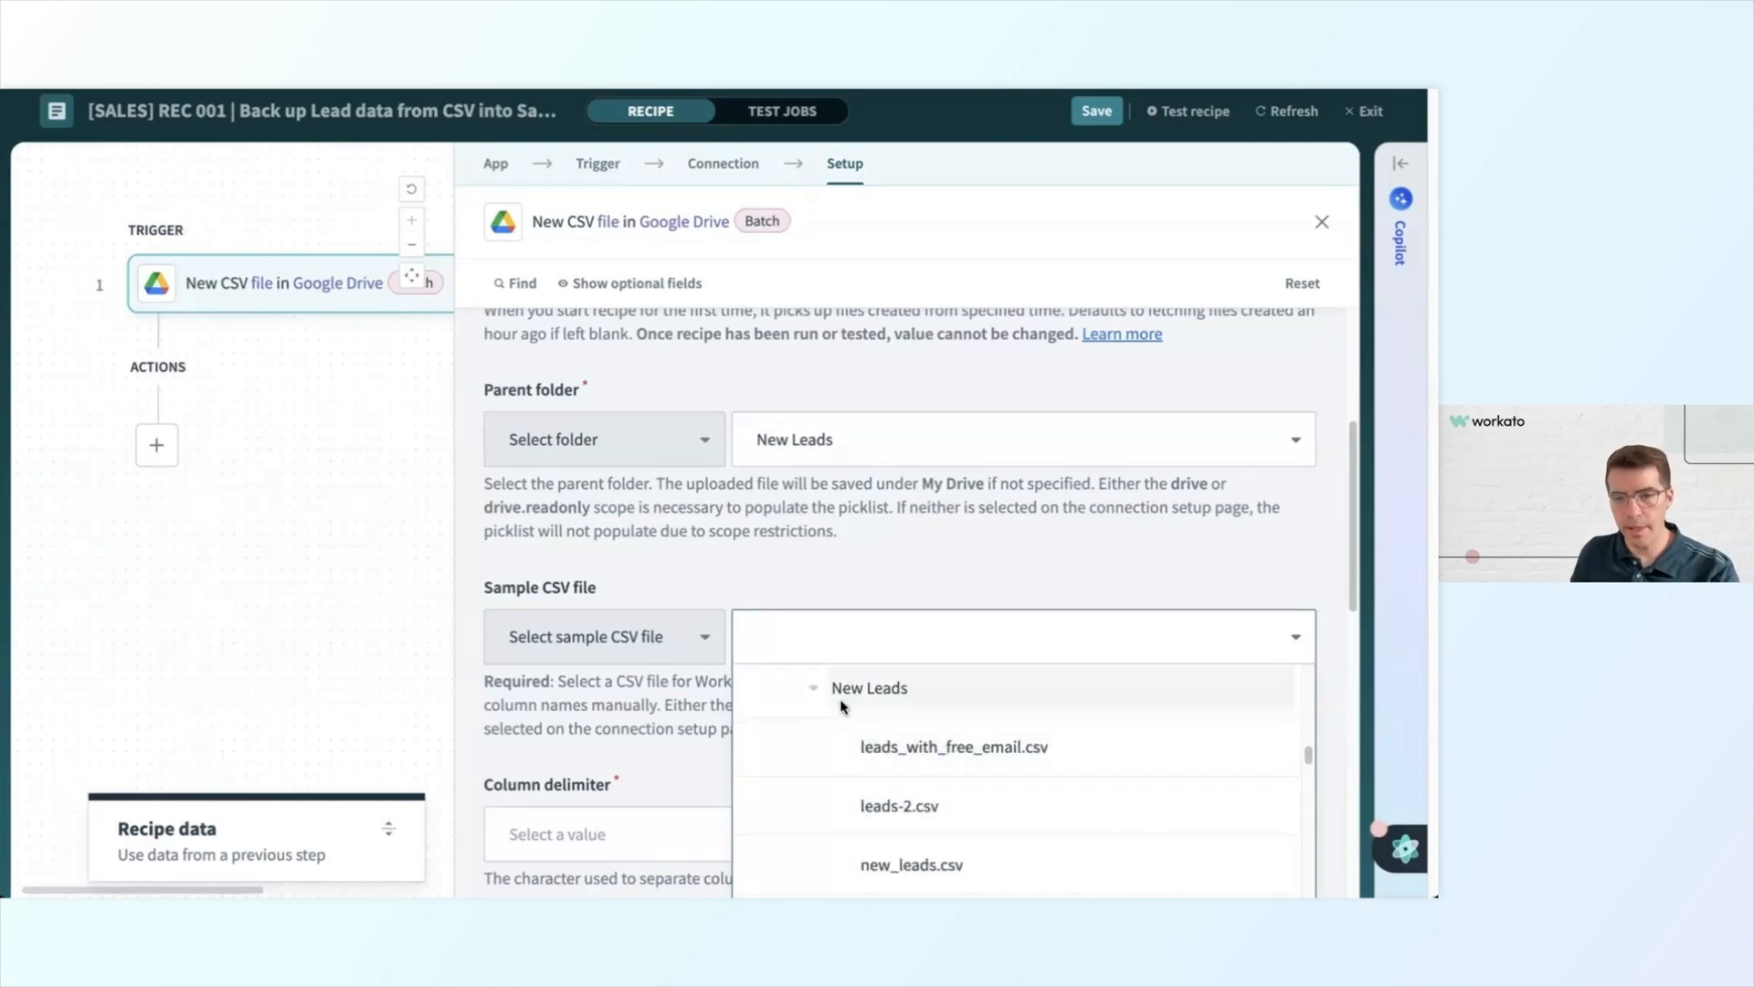
{"action": "scroll", "coordinate": [877, 756], "scroll_direction": "down", "scroll_amount": 2}
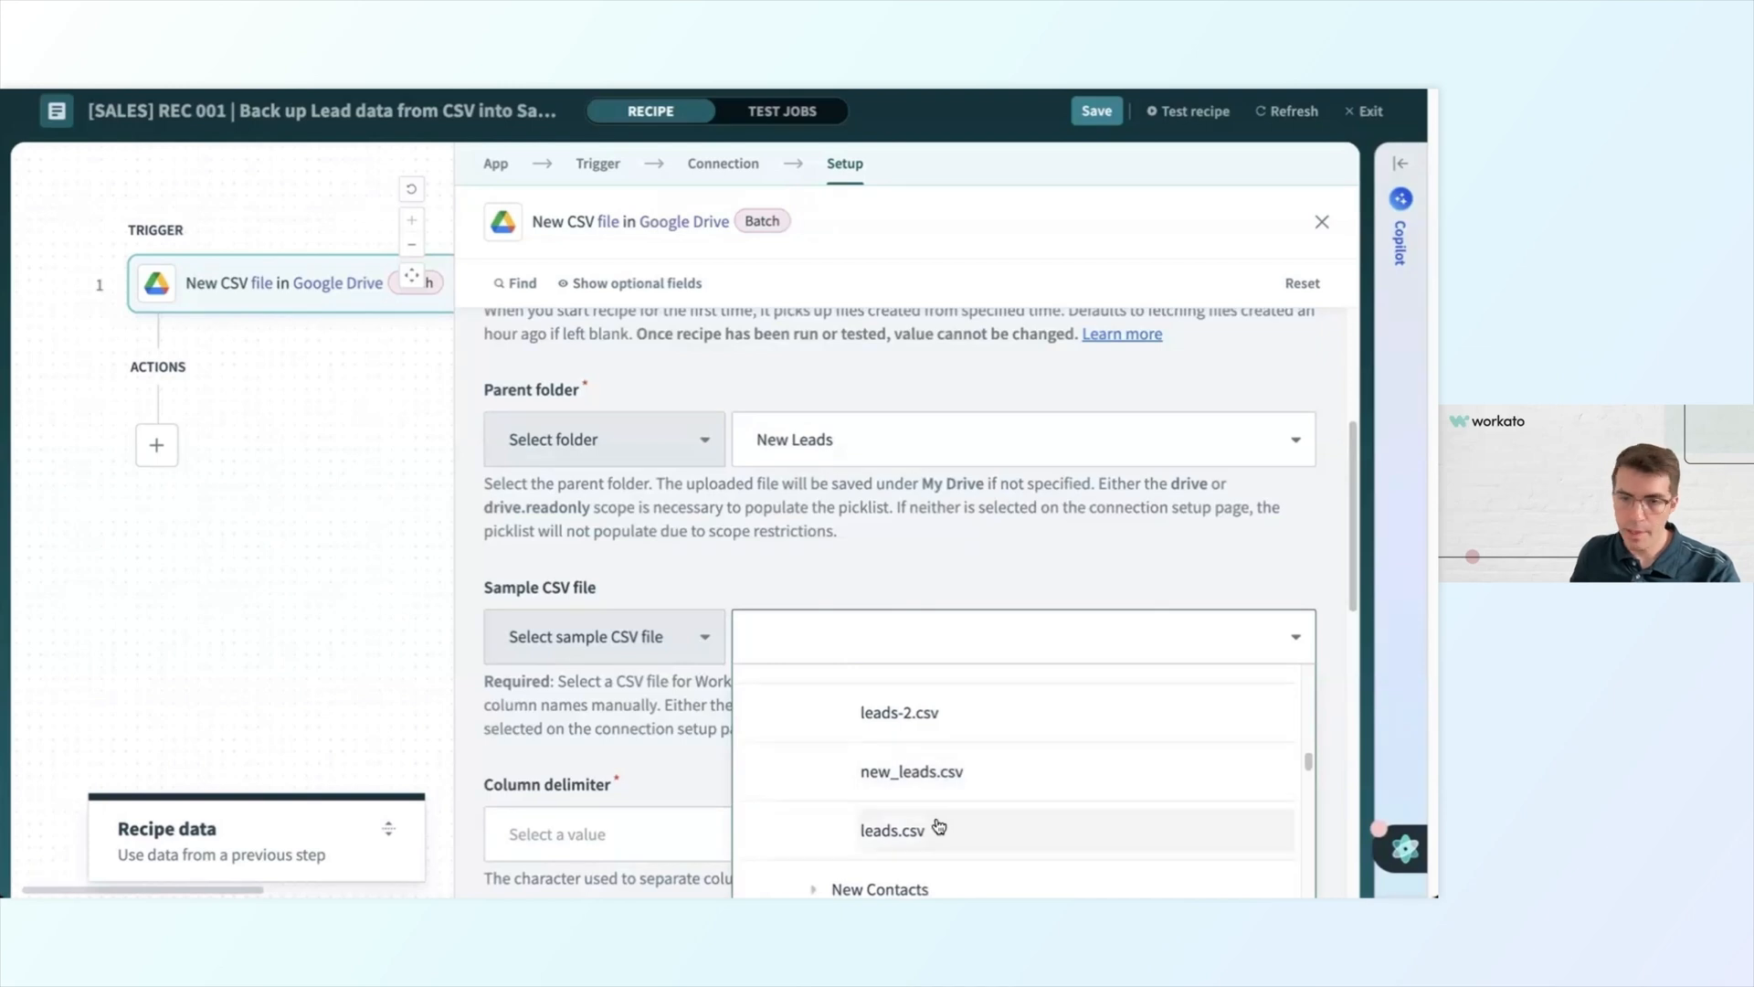
{"action": "left_click", "coordinate": [932, 827]}
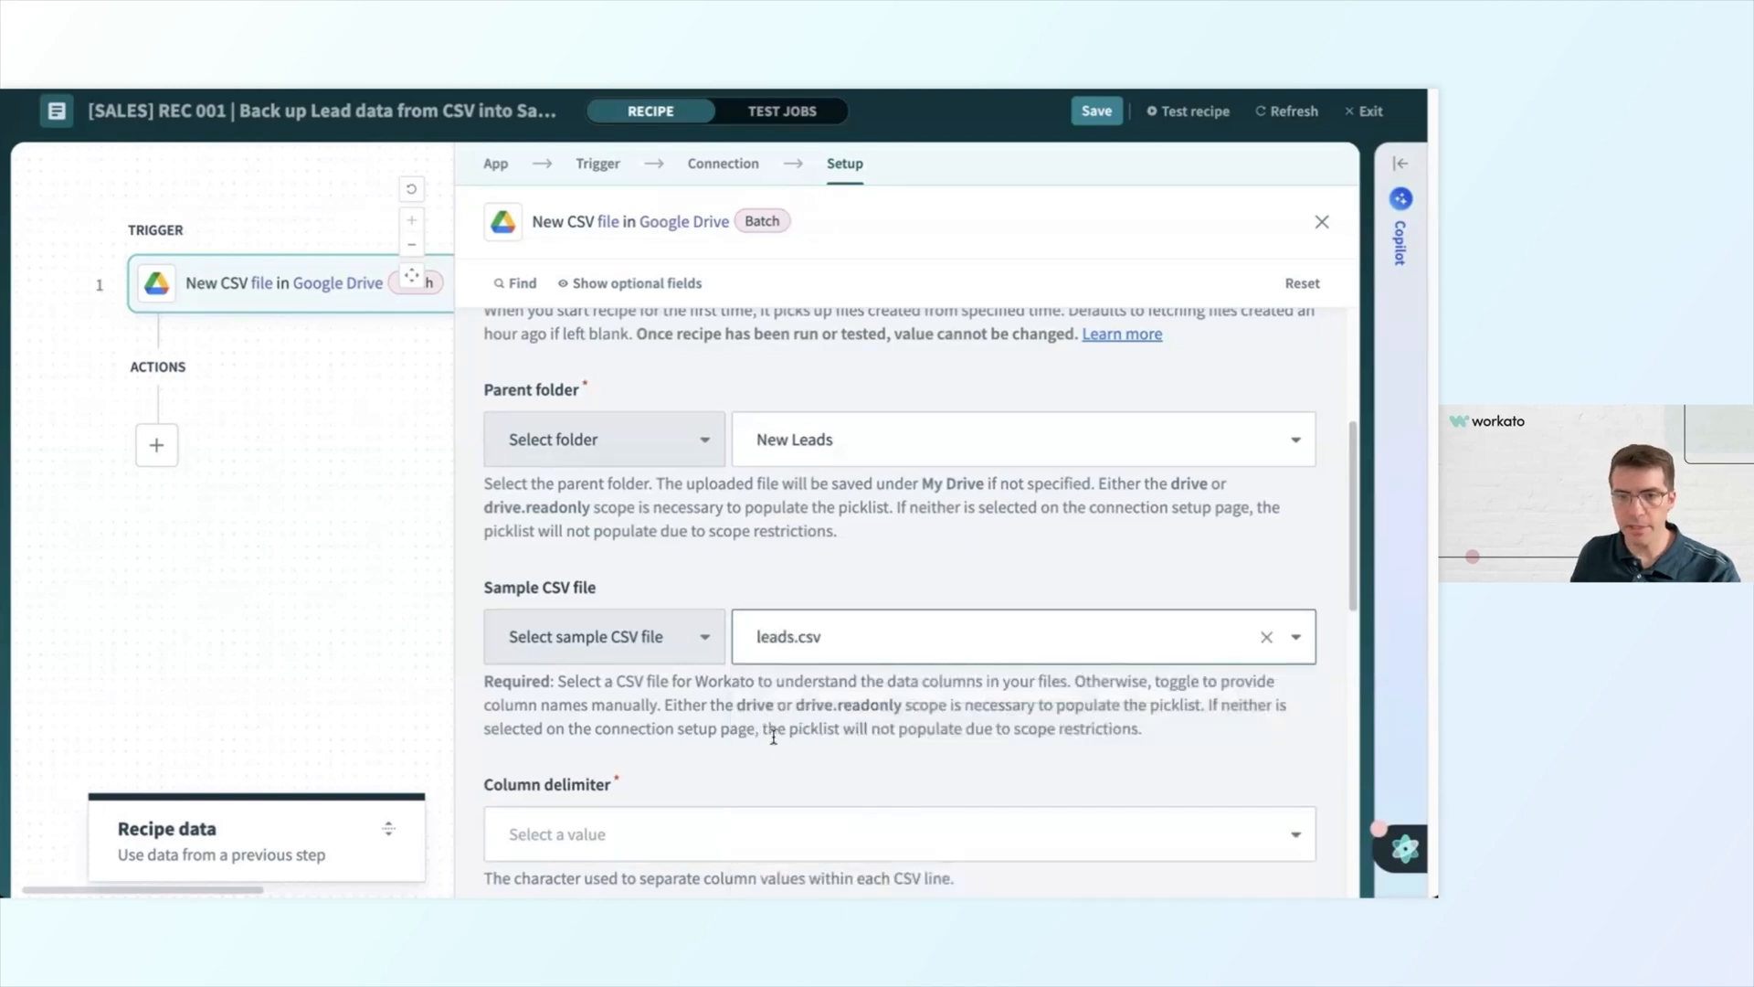
Set the trigger's column delimiter to comma.
{"action": "scroll", "coordinate": [706, 596], "scroll_direction": "down", "scroll_amount": 2}
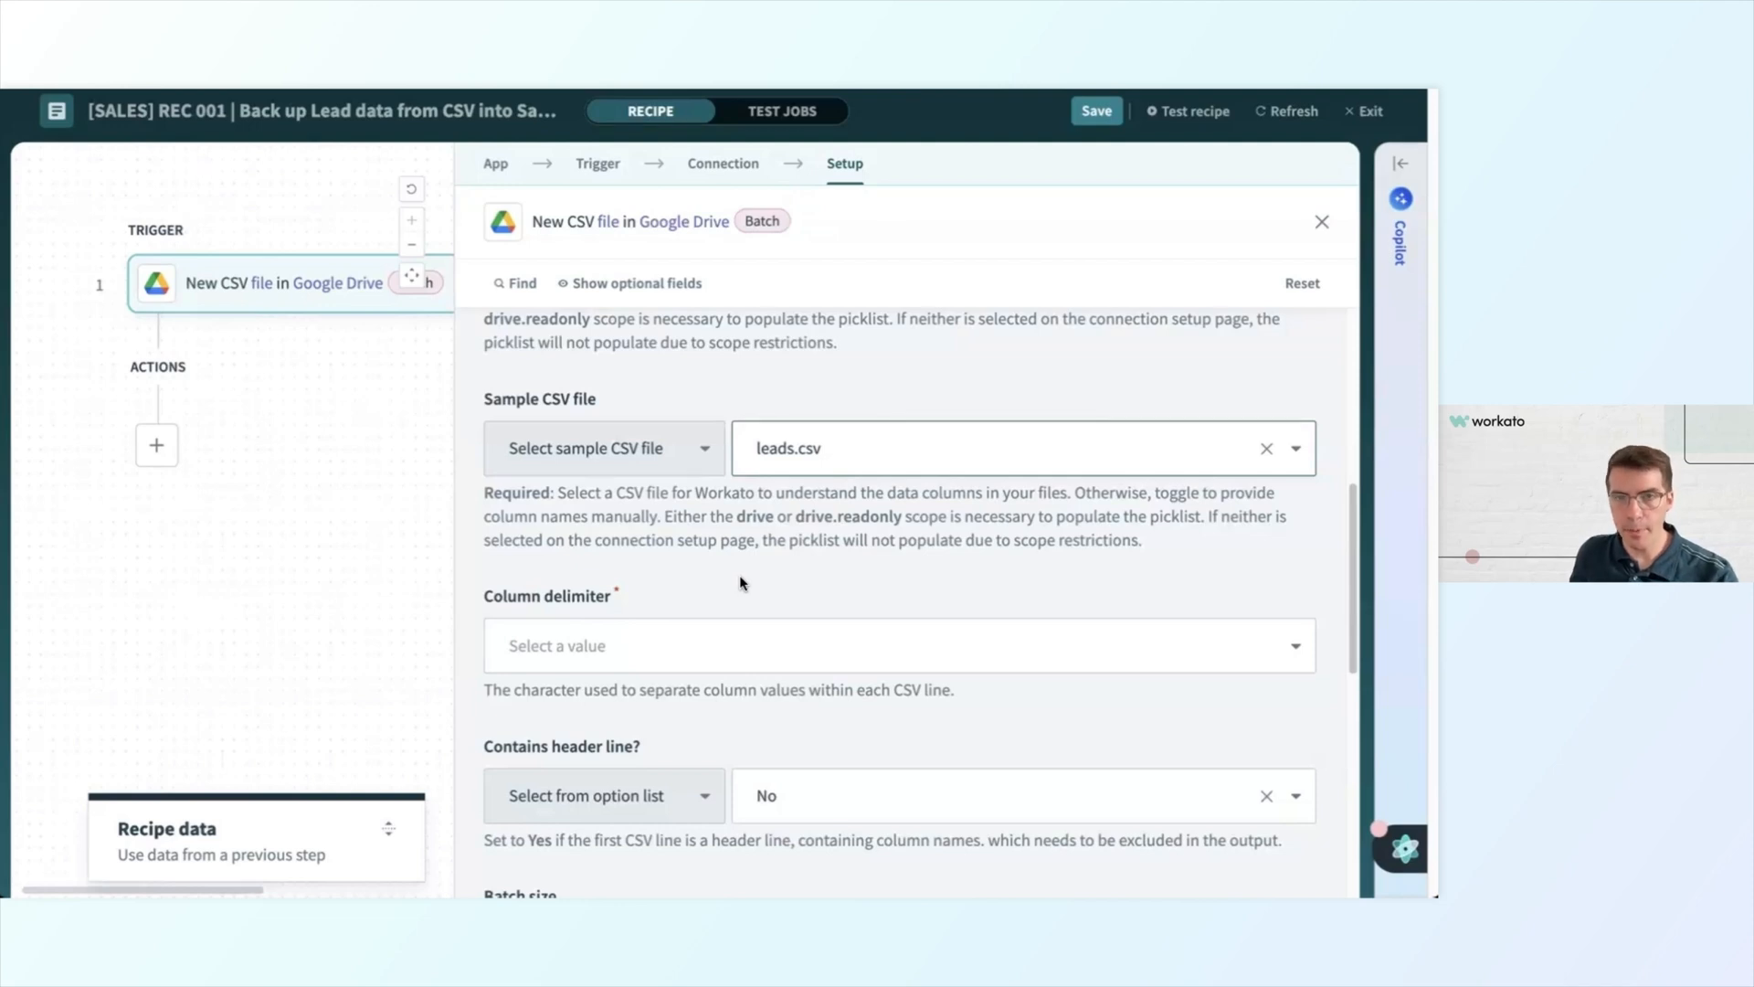
{"action": "left_click", "coordinate": [735, 644]}
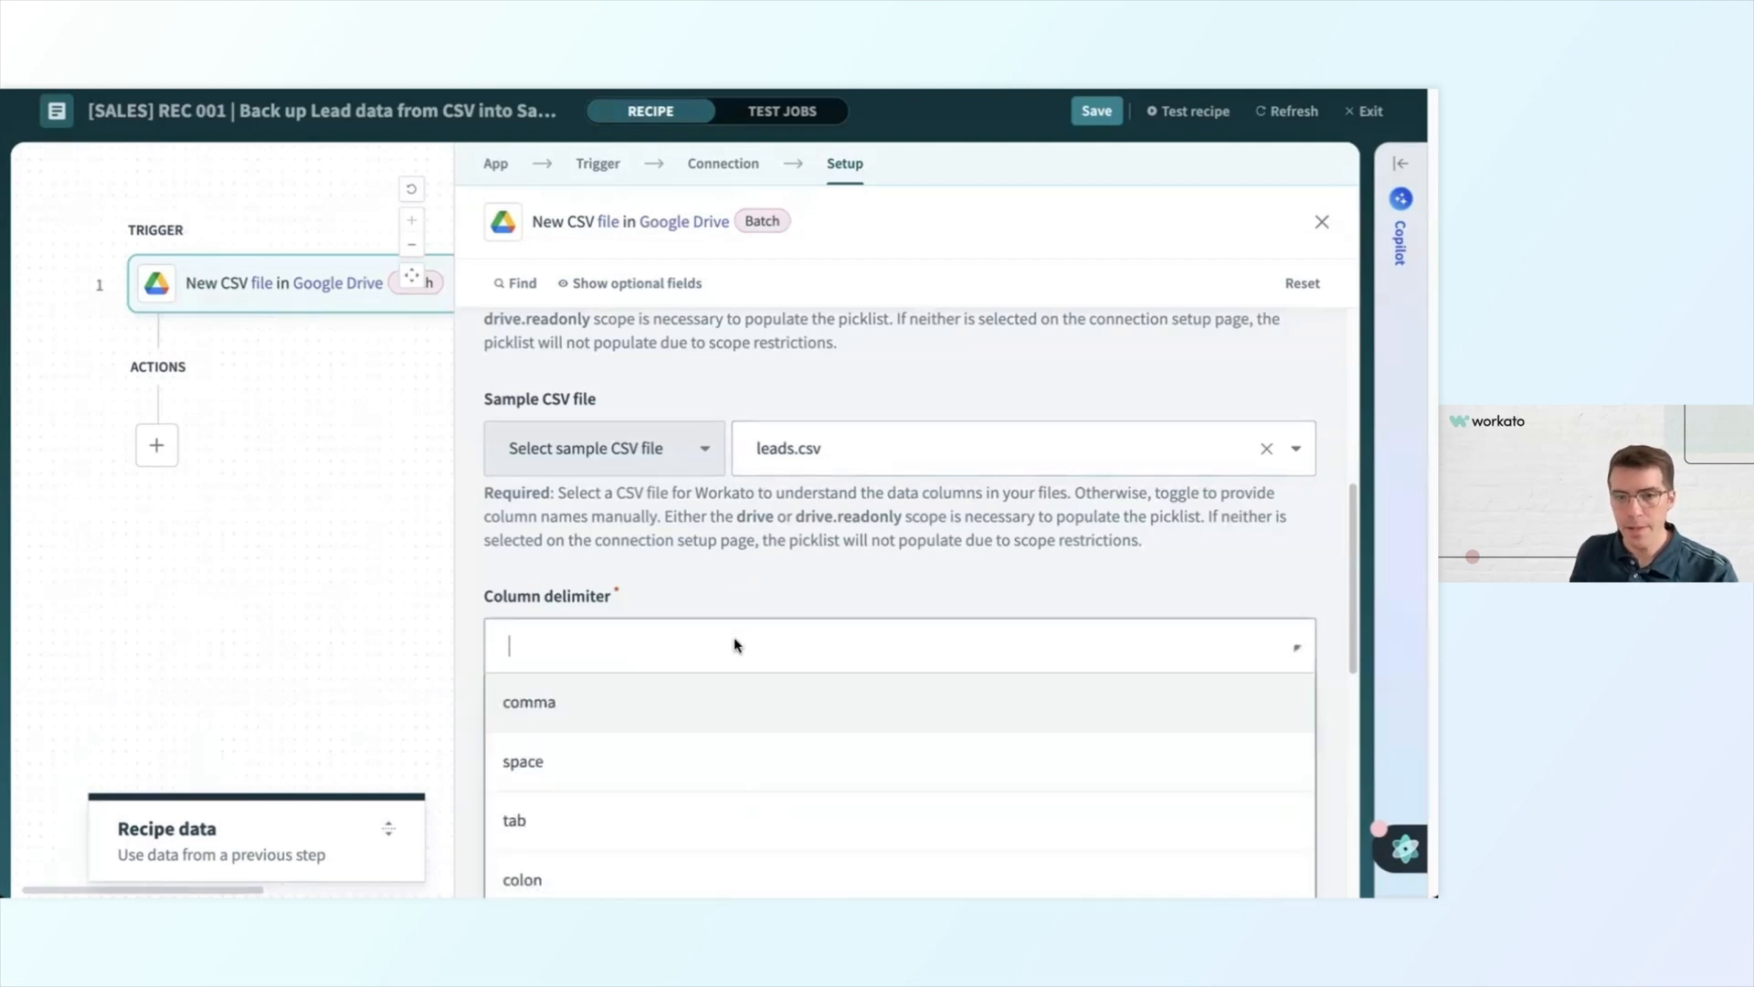
{"action": "scroll", "coordinate": [741, 559], "scroll_direction": "down", "scroll_amount": 1}
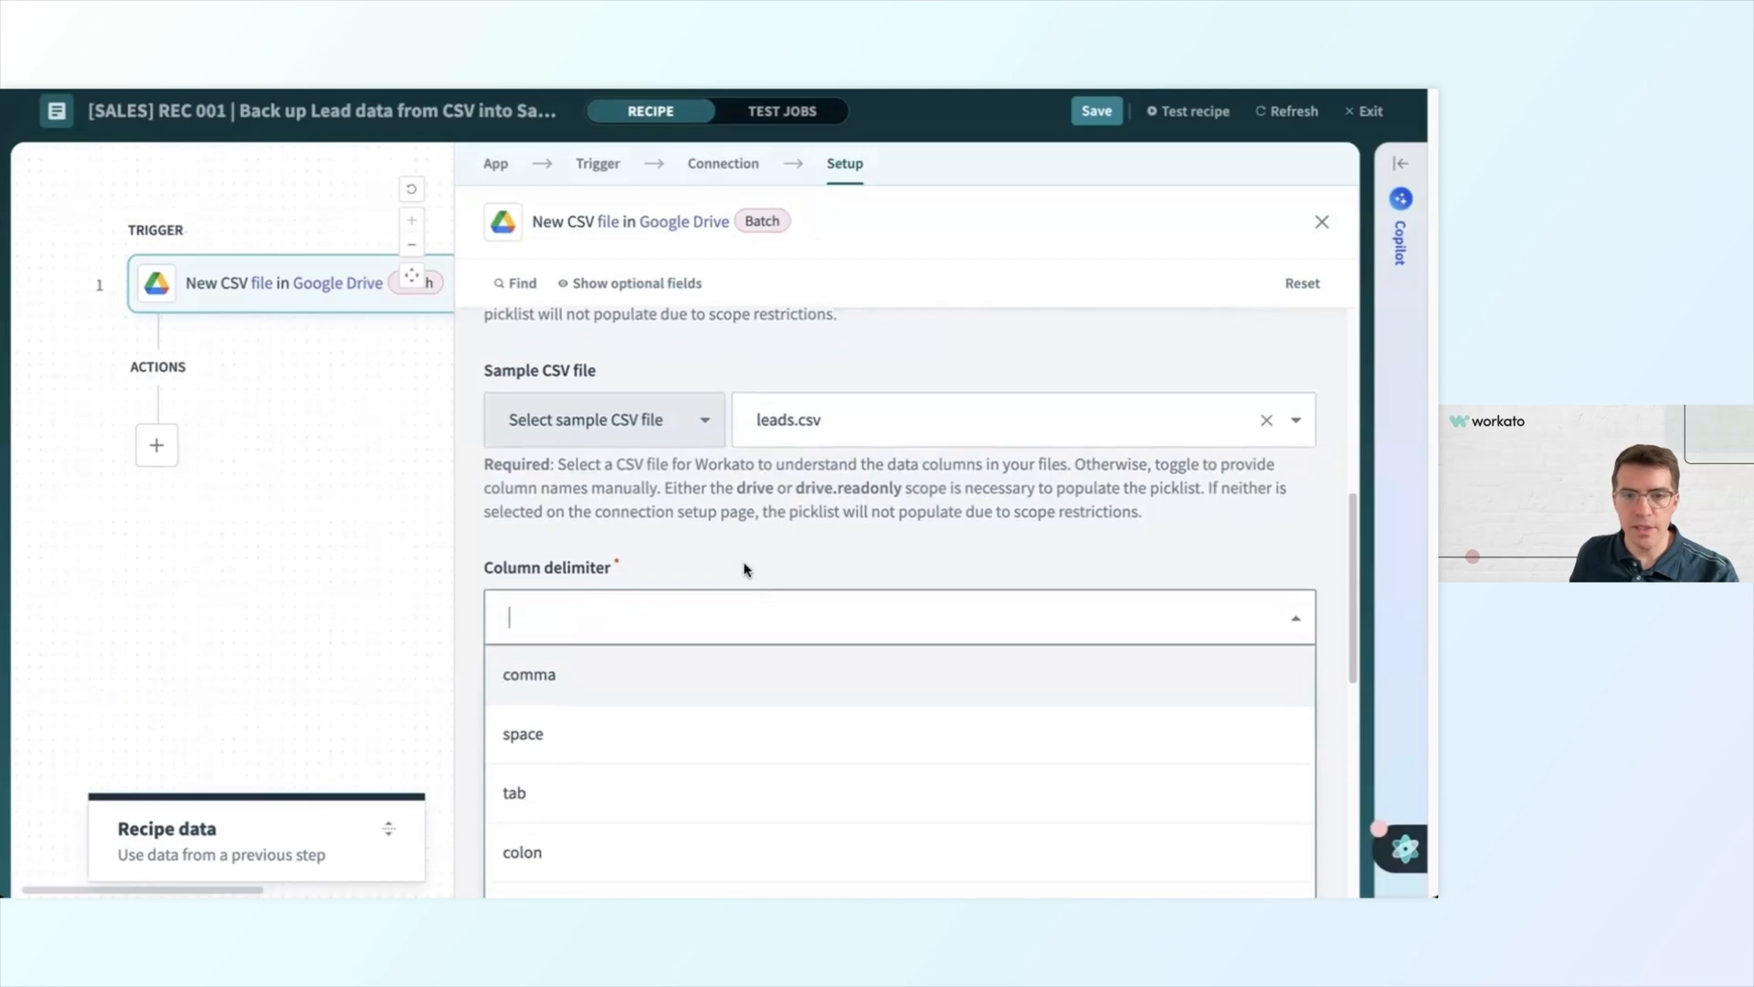
{"action": "scroll", "coordinate": [748, 571], "scroll_direction": "down", "scroll_amount": 1}
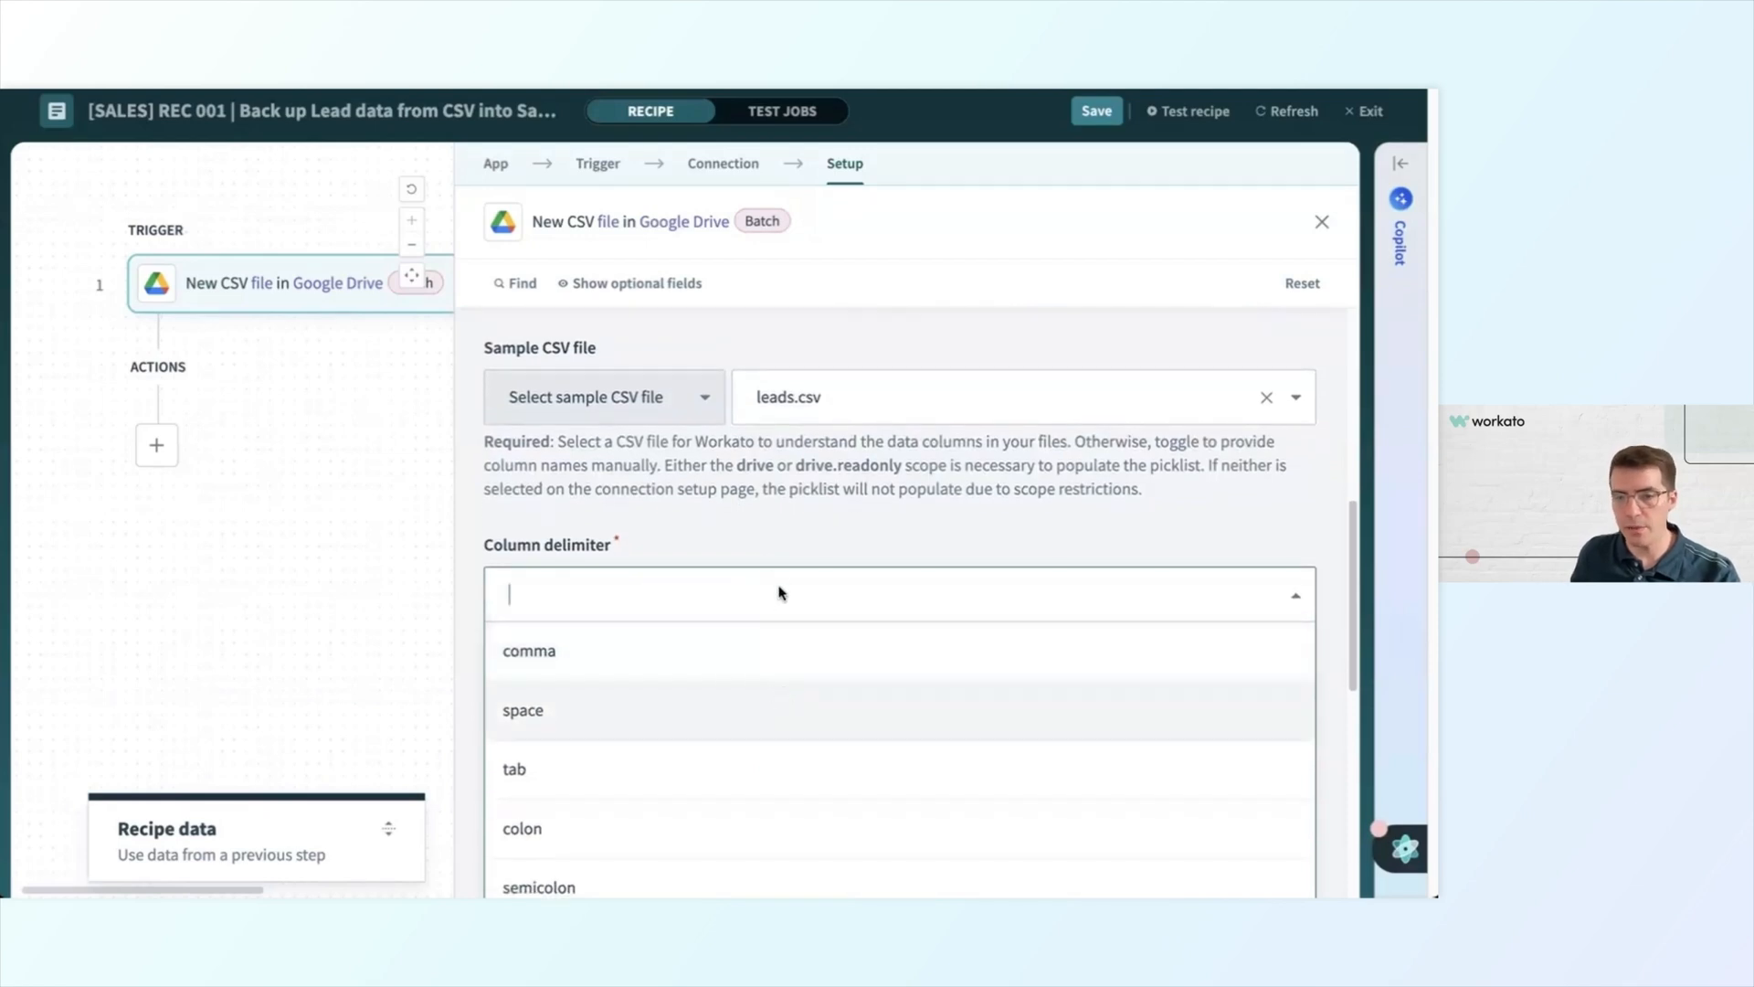
{"action": "scroll", "coordinate": [778, 594], "scroll_direction": "down", "scroll_amount": 3}
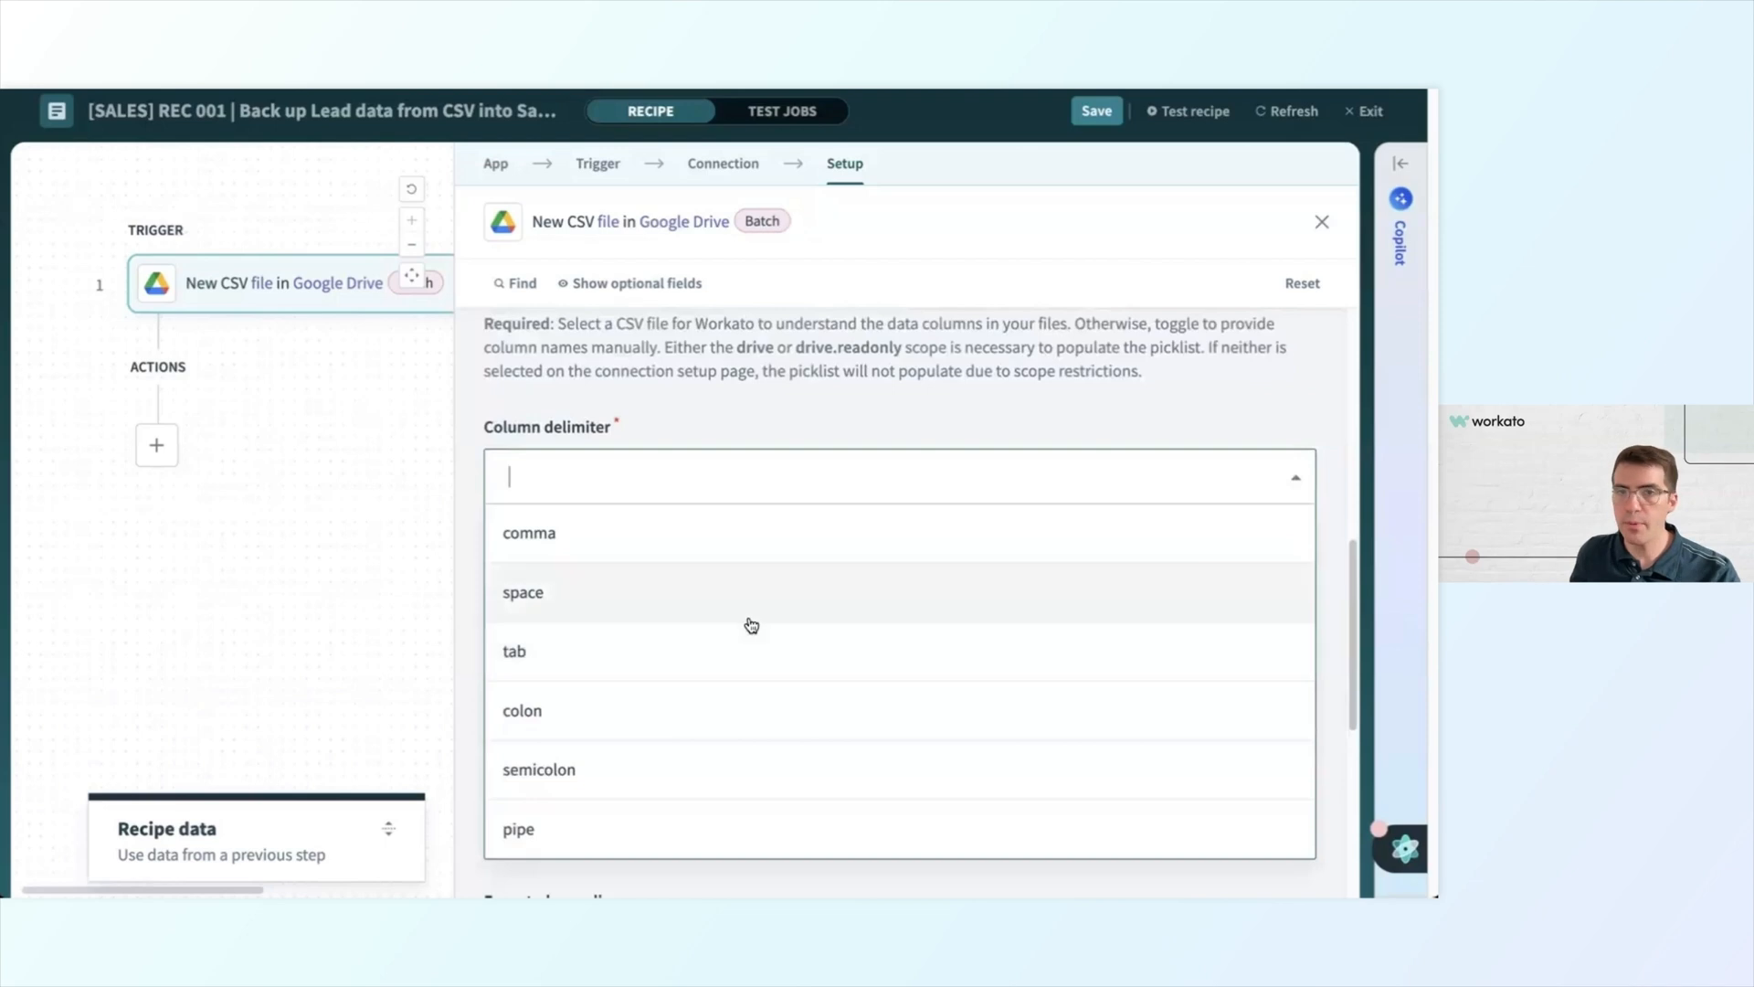
{"action": "left_click", "coordinate": [722, 563]}
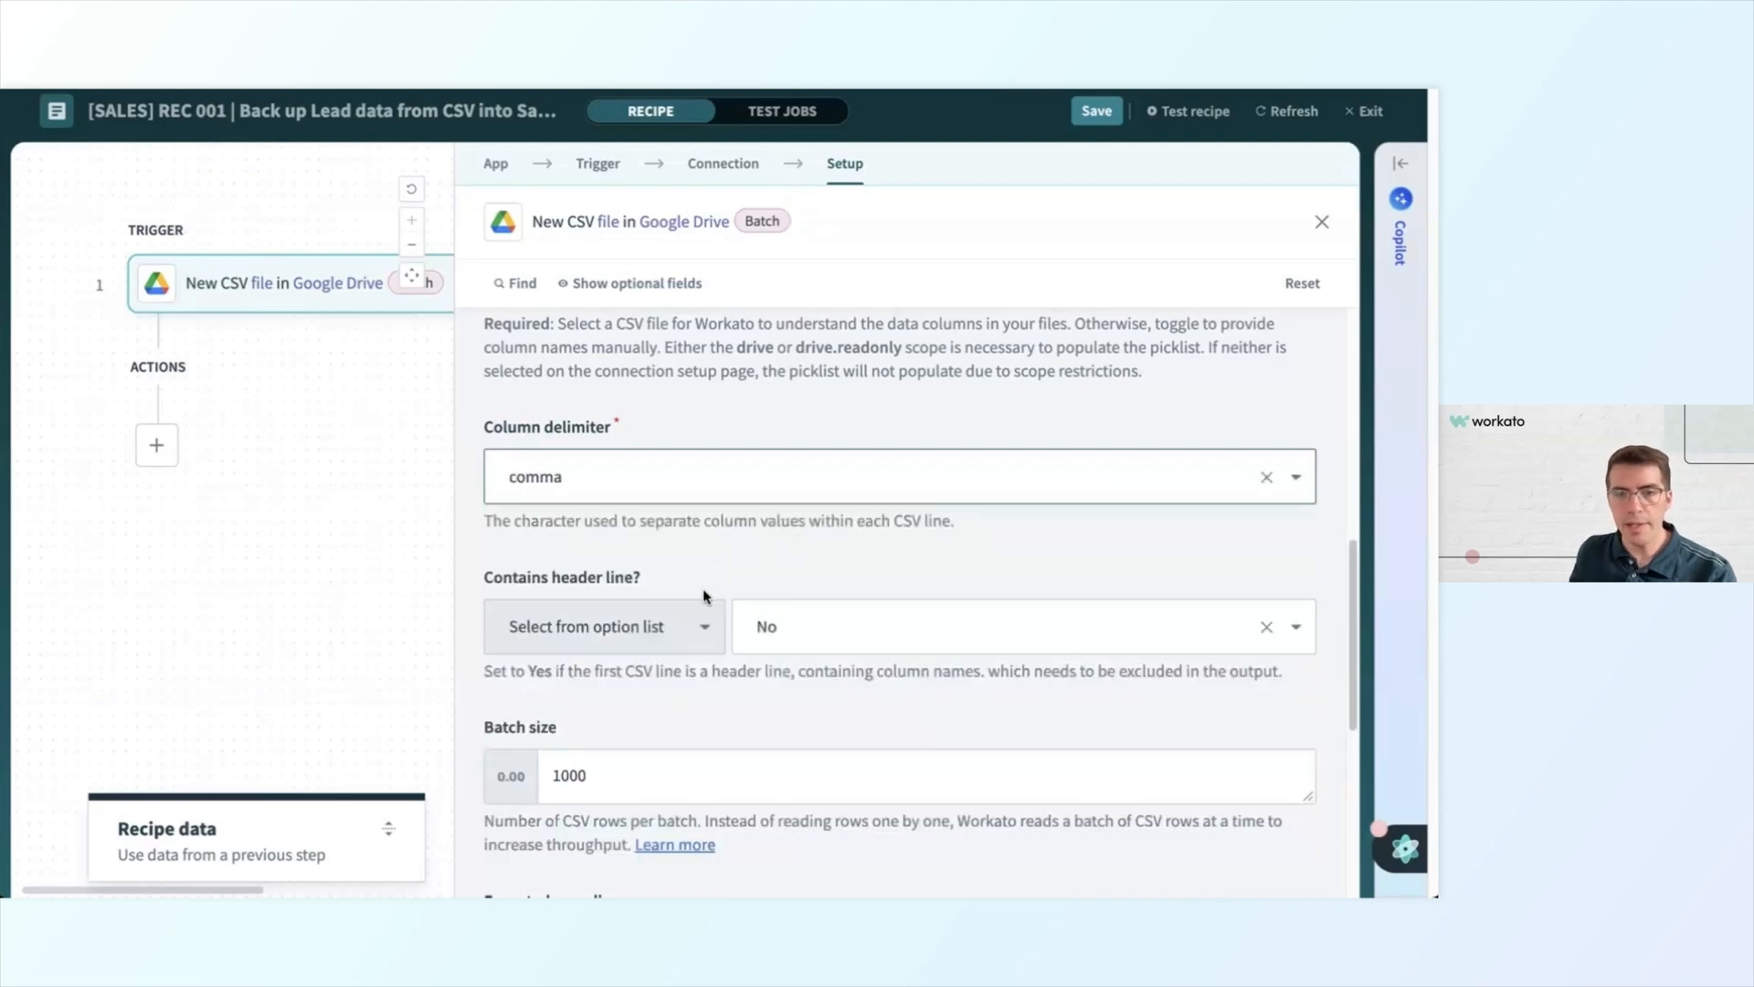
Set the trigger's header line option to Yes so the column-name row is excluded.
{"action": "scroll", "coordinate": [705, 594], "scroll_direction": "down", "scroll_amount": 1}
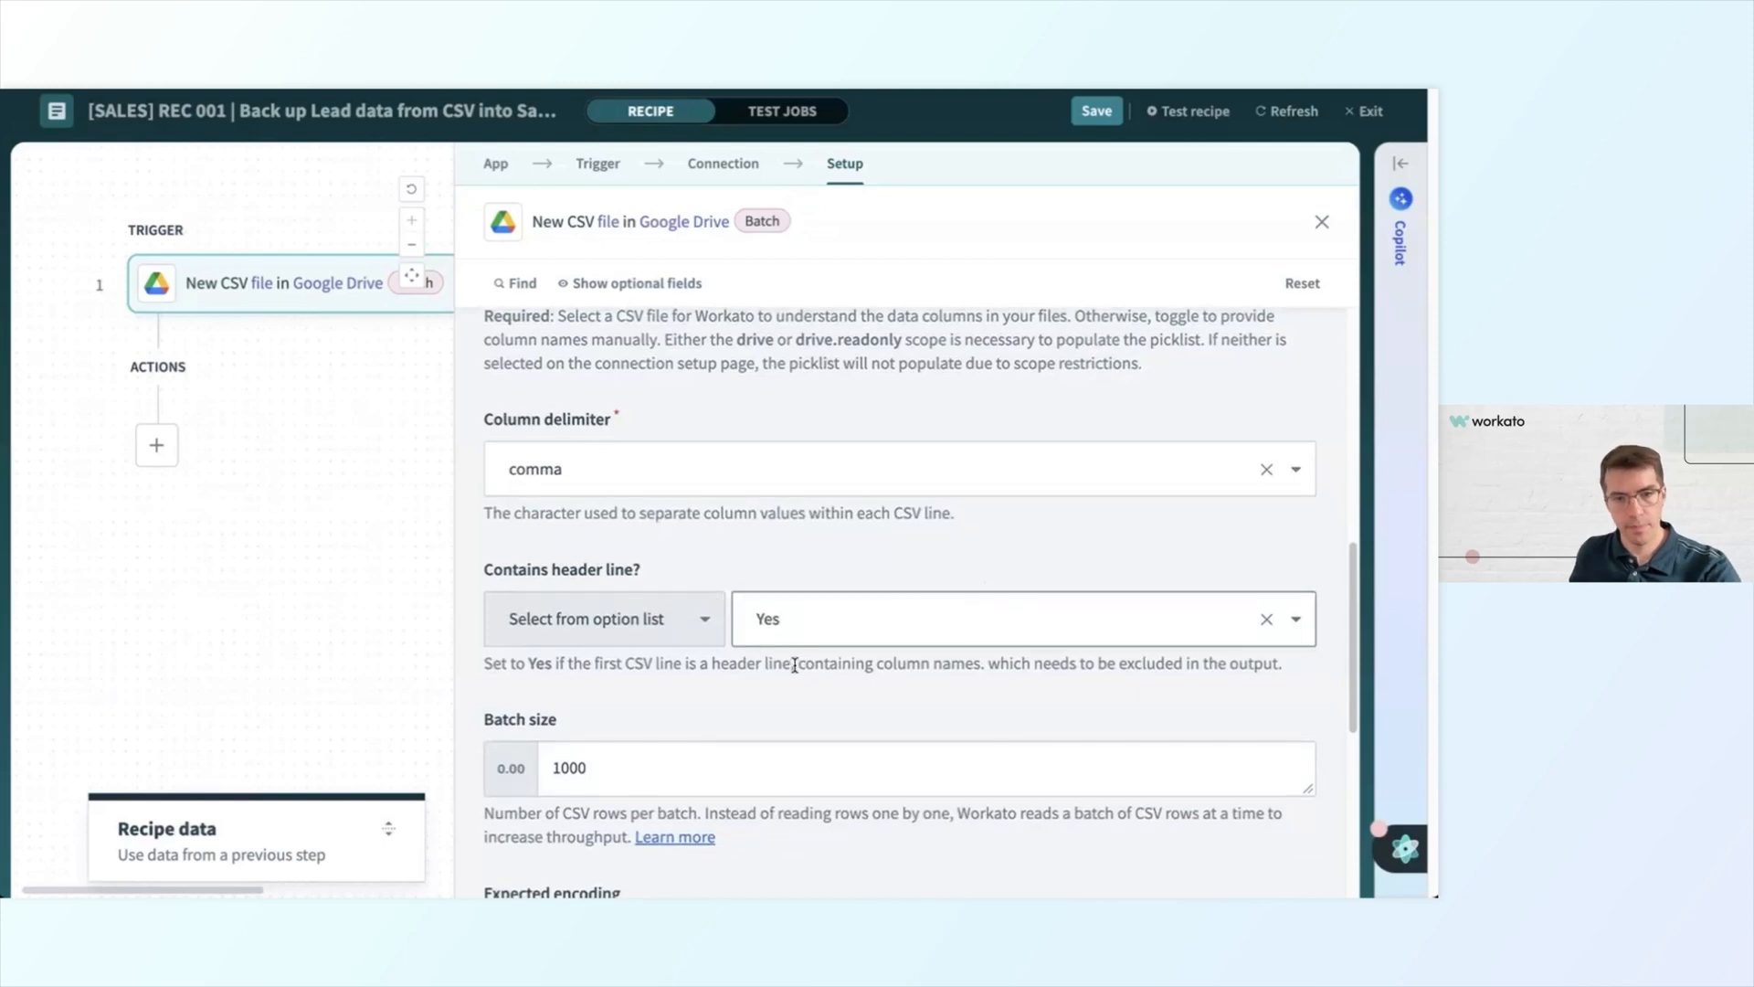
{"action": "scroll", "coordinate": [795, 666], "scroll_direction": "down", "scroll_amount": 1}
{"action": "left_click", "coordinate": [795, 668]}
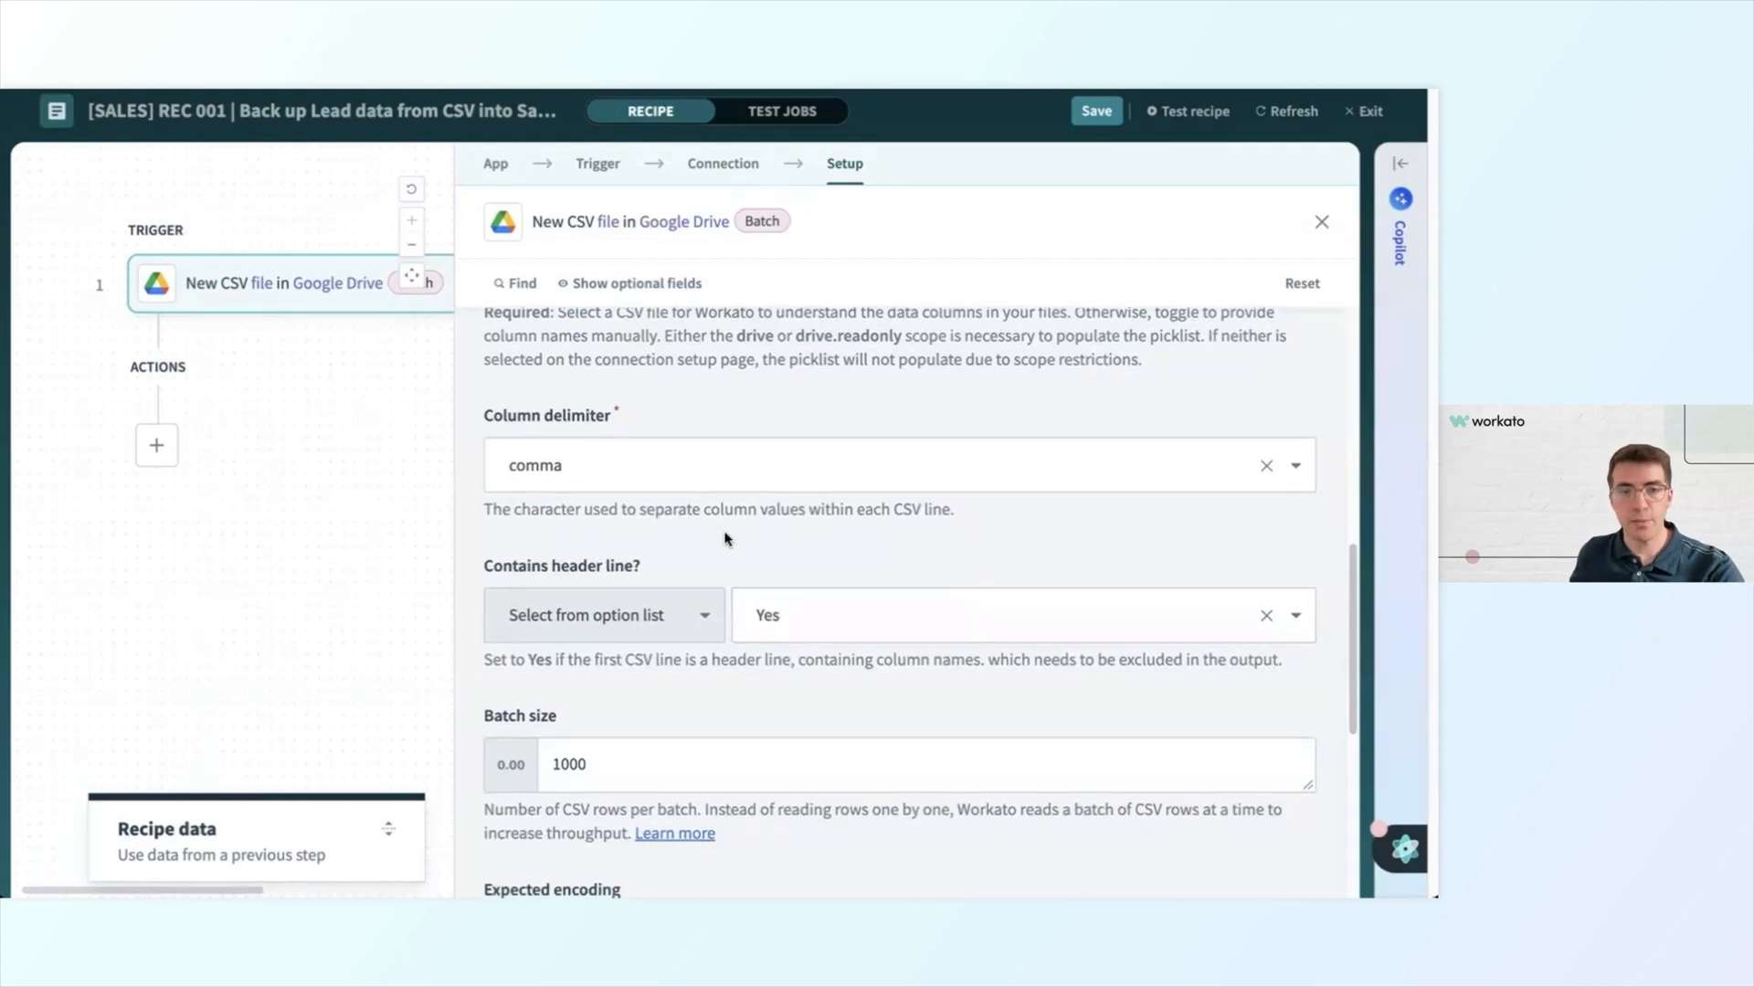
Set the trigger's batch size to 200 CSV rows.
{"action": "scroll", "coordinate": [720, 528], "scroll_direction": "down", "scroll_amount": 3}
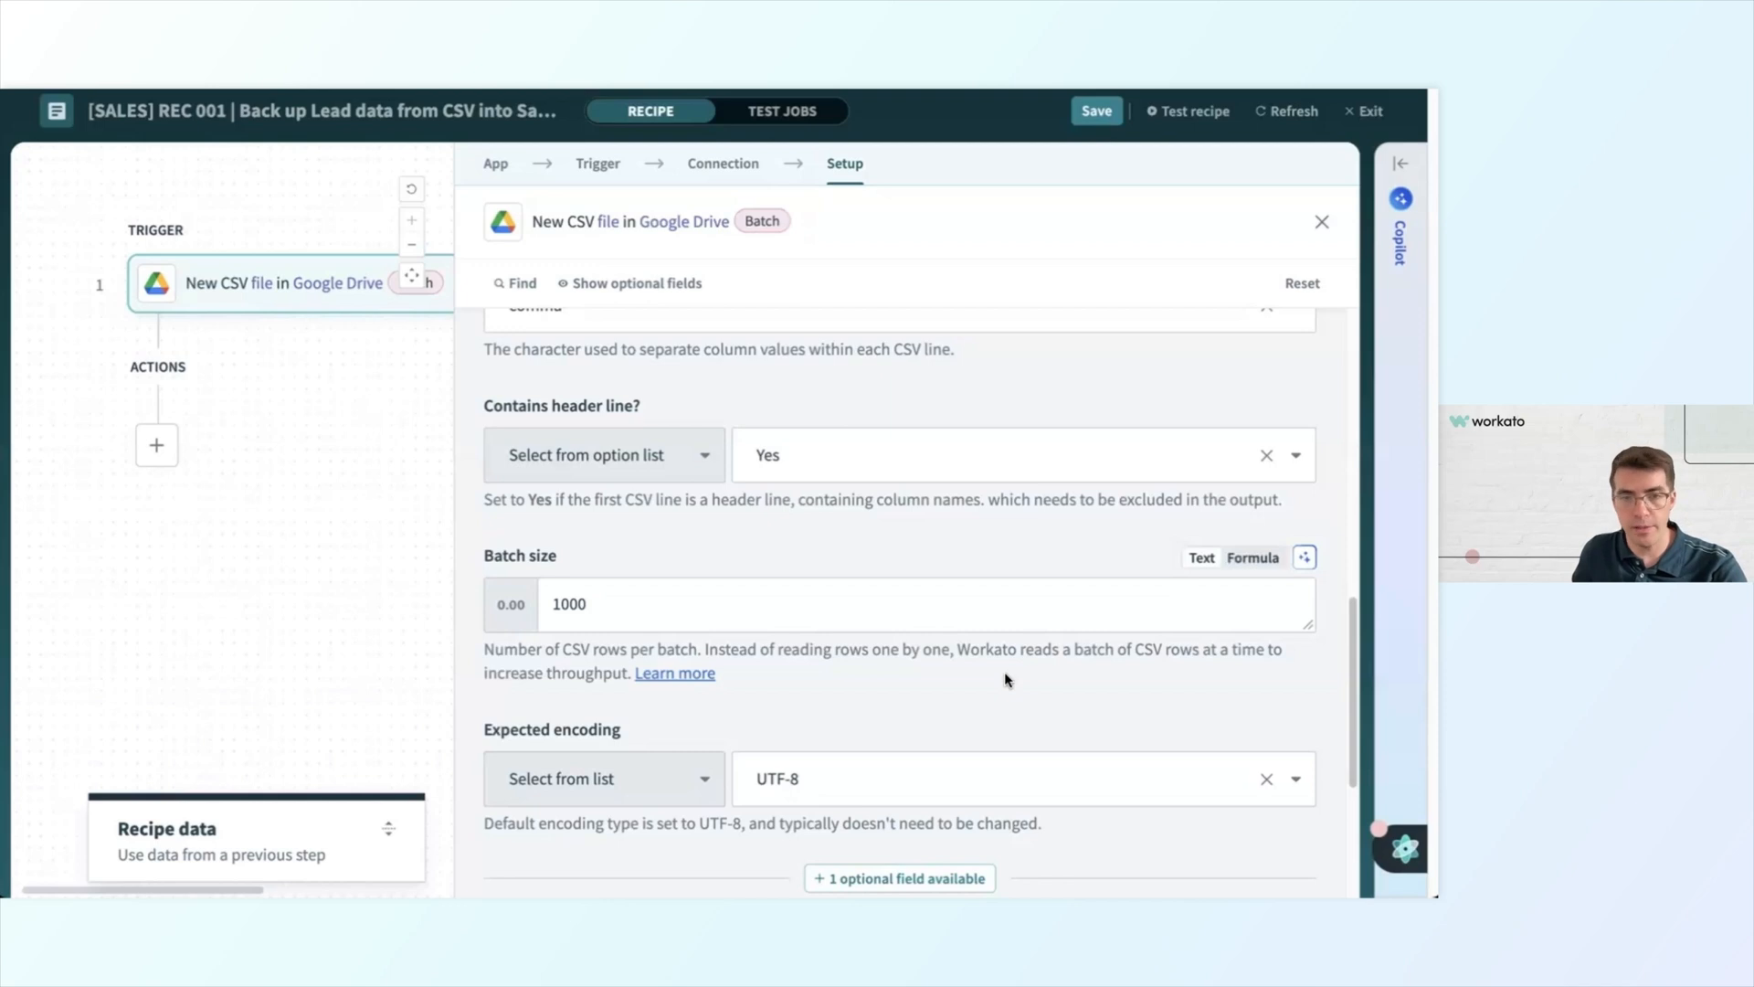
{"action": "double_click", "coordinate": [831, 597]}
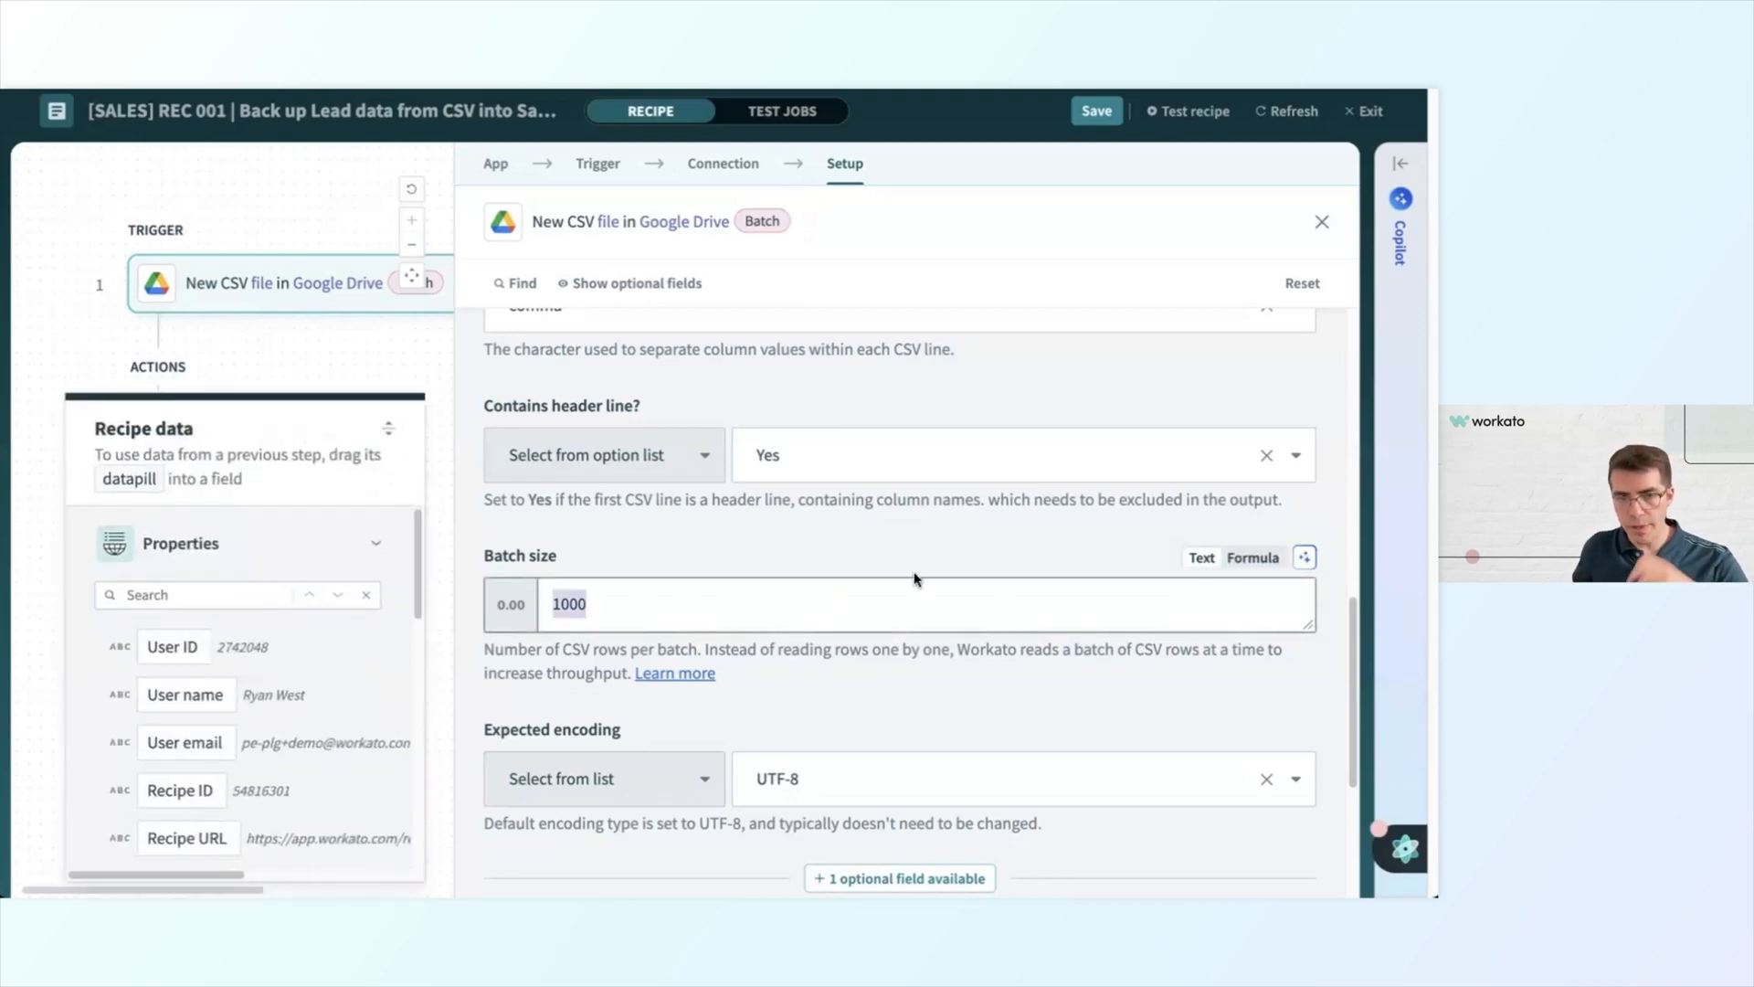
{"action": "type", "text": "200"}
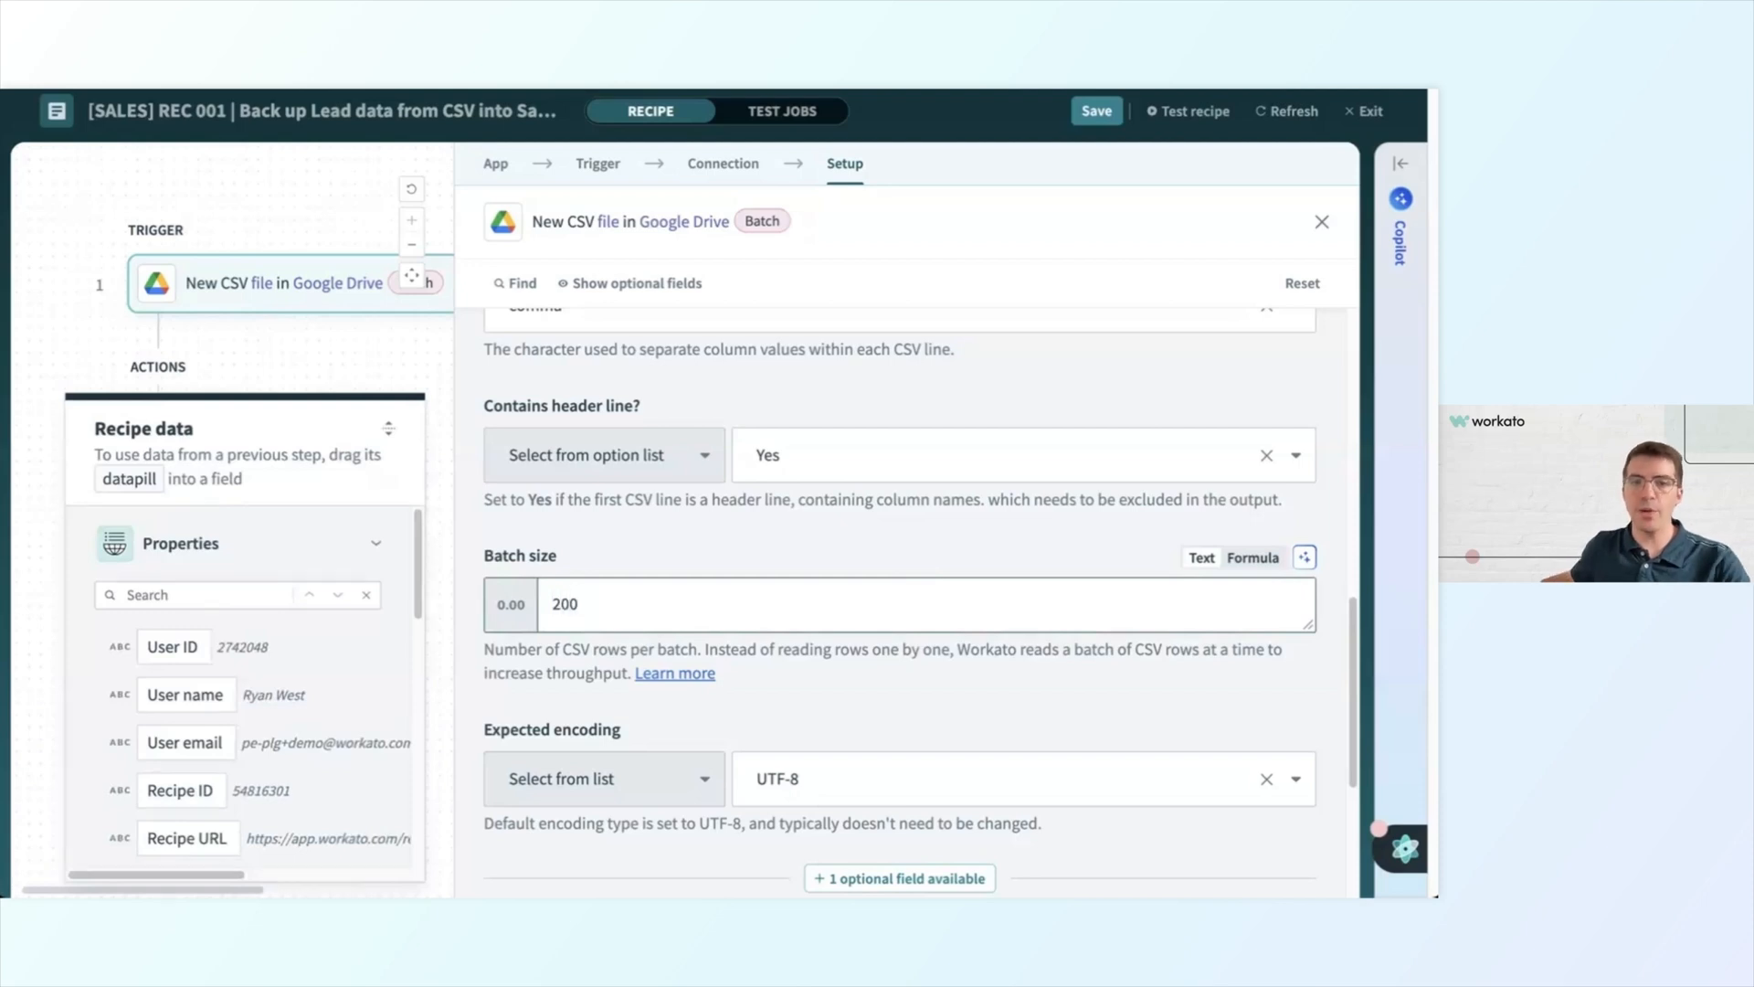
{"action": "left_click", "coordinate": [998, 549]}
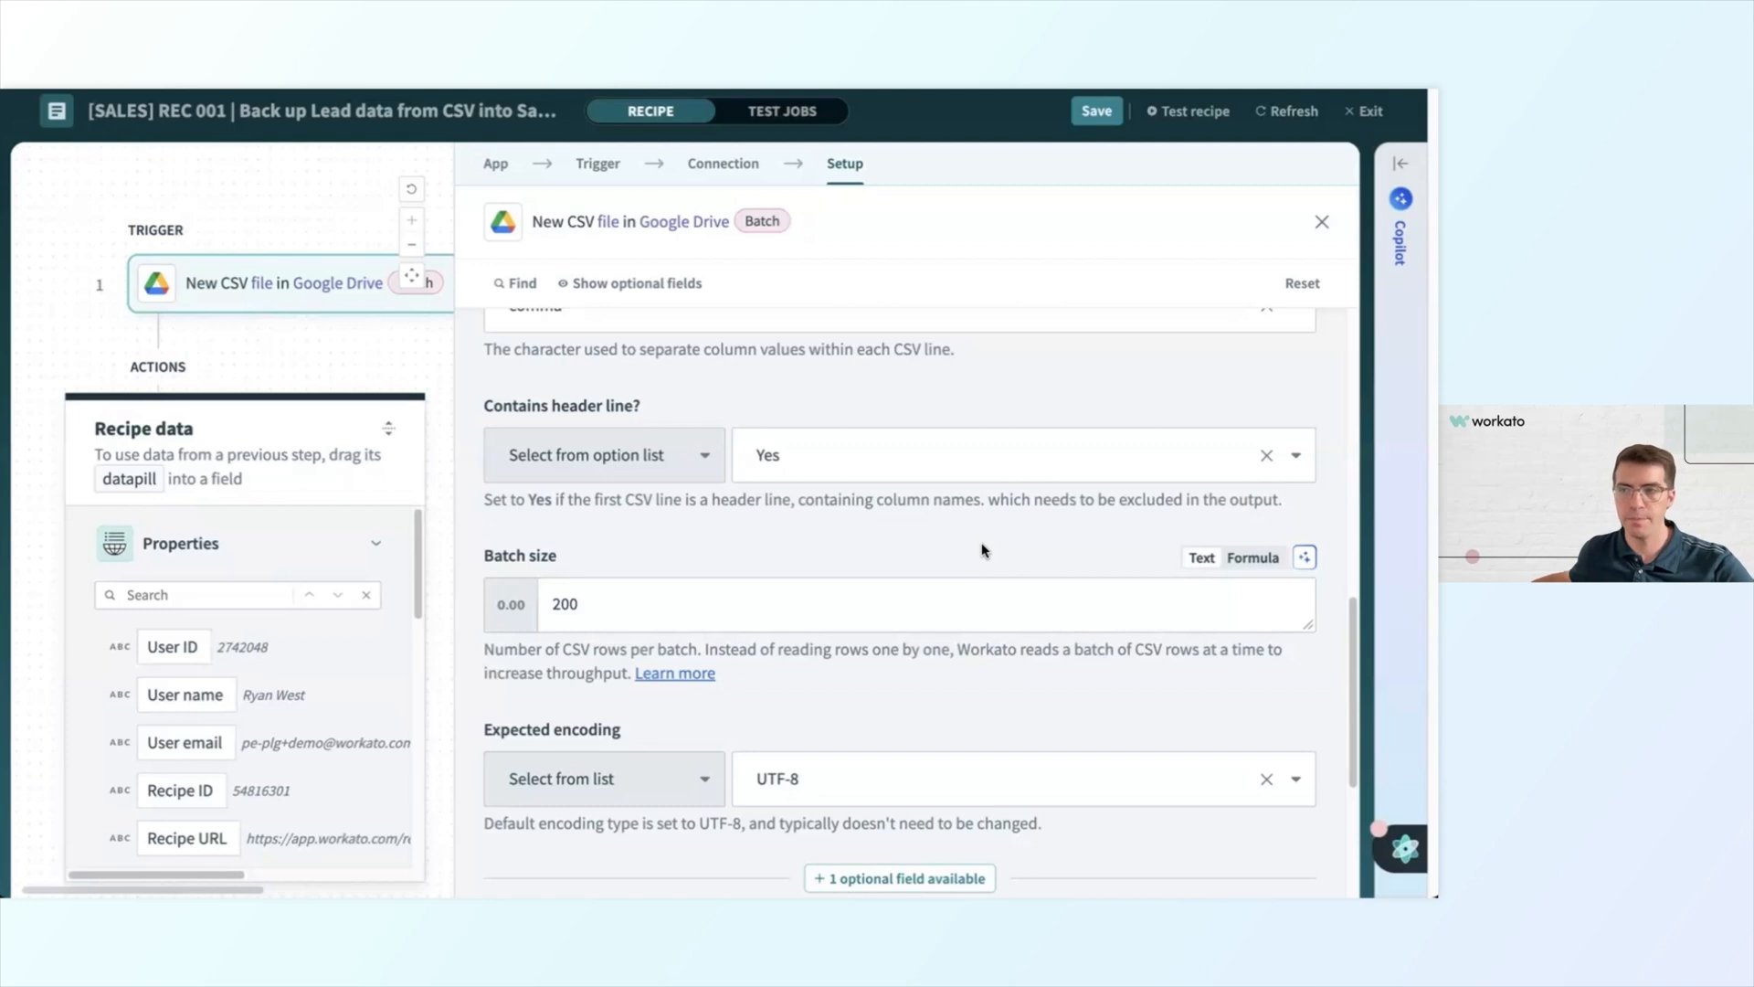
Examine the encodings offered for the trigger's expected encoding, keeping UTF-8 selected.
{"action": "scroll", "coordinate": [987, 566], "scroll_direction": "down", "scroll_amount": 3}
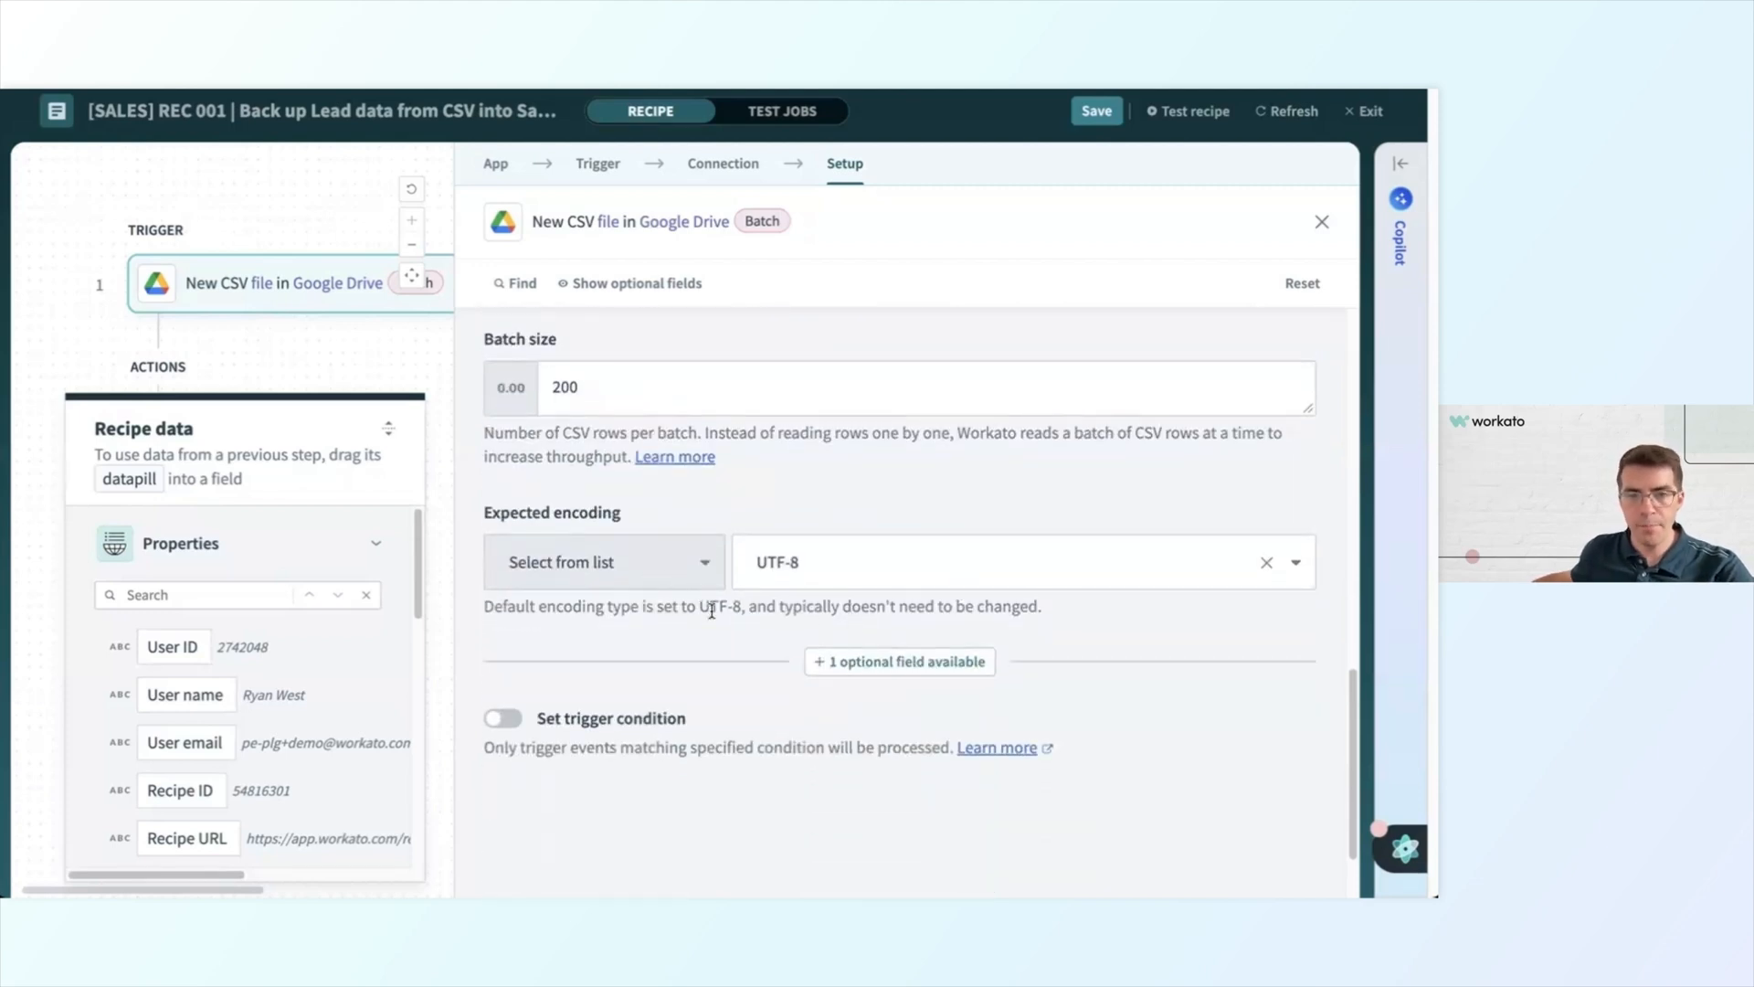
{"action": "left_click", "coordinate": [798, 575]}
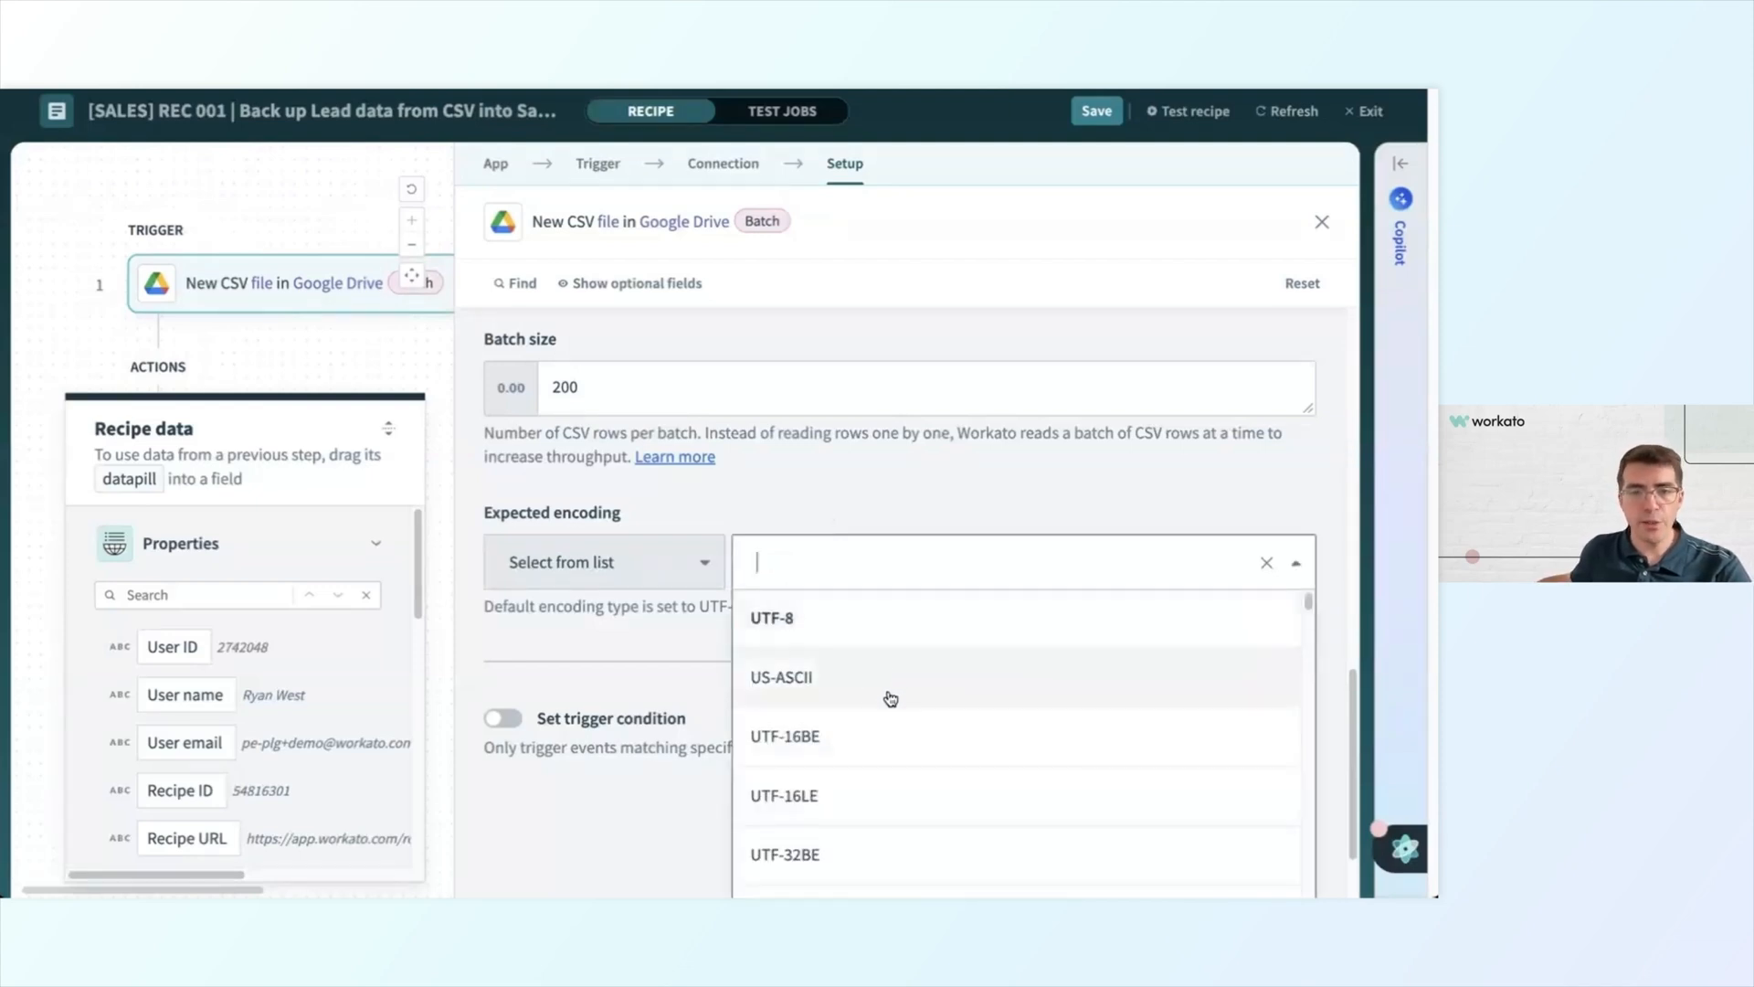
{"action": "scroll", "coordinate": [891, 699], "scroll_direction": "down", "scroll_amount": 3}
{"action": "scroll", "coordinate": [888, 685], "scroll_direction": "down", "scroll_amount": 3}
{"action": "scroll", "coordinate": [891, 675], "scroll_direction": "down", "scroll_amount": 1}
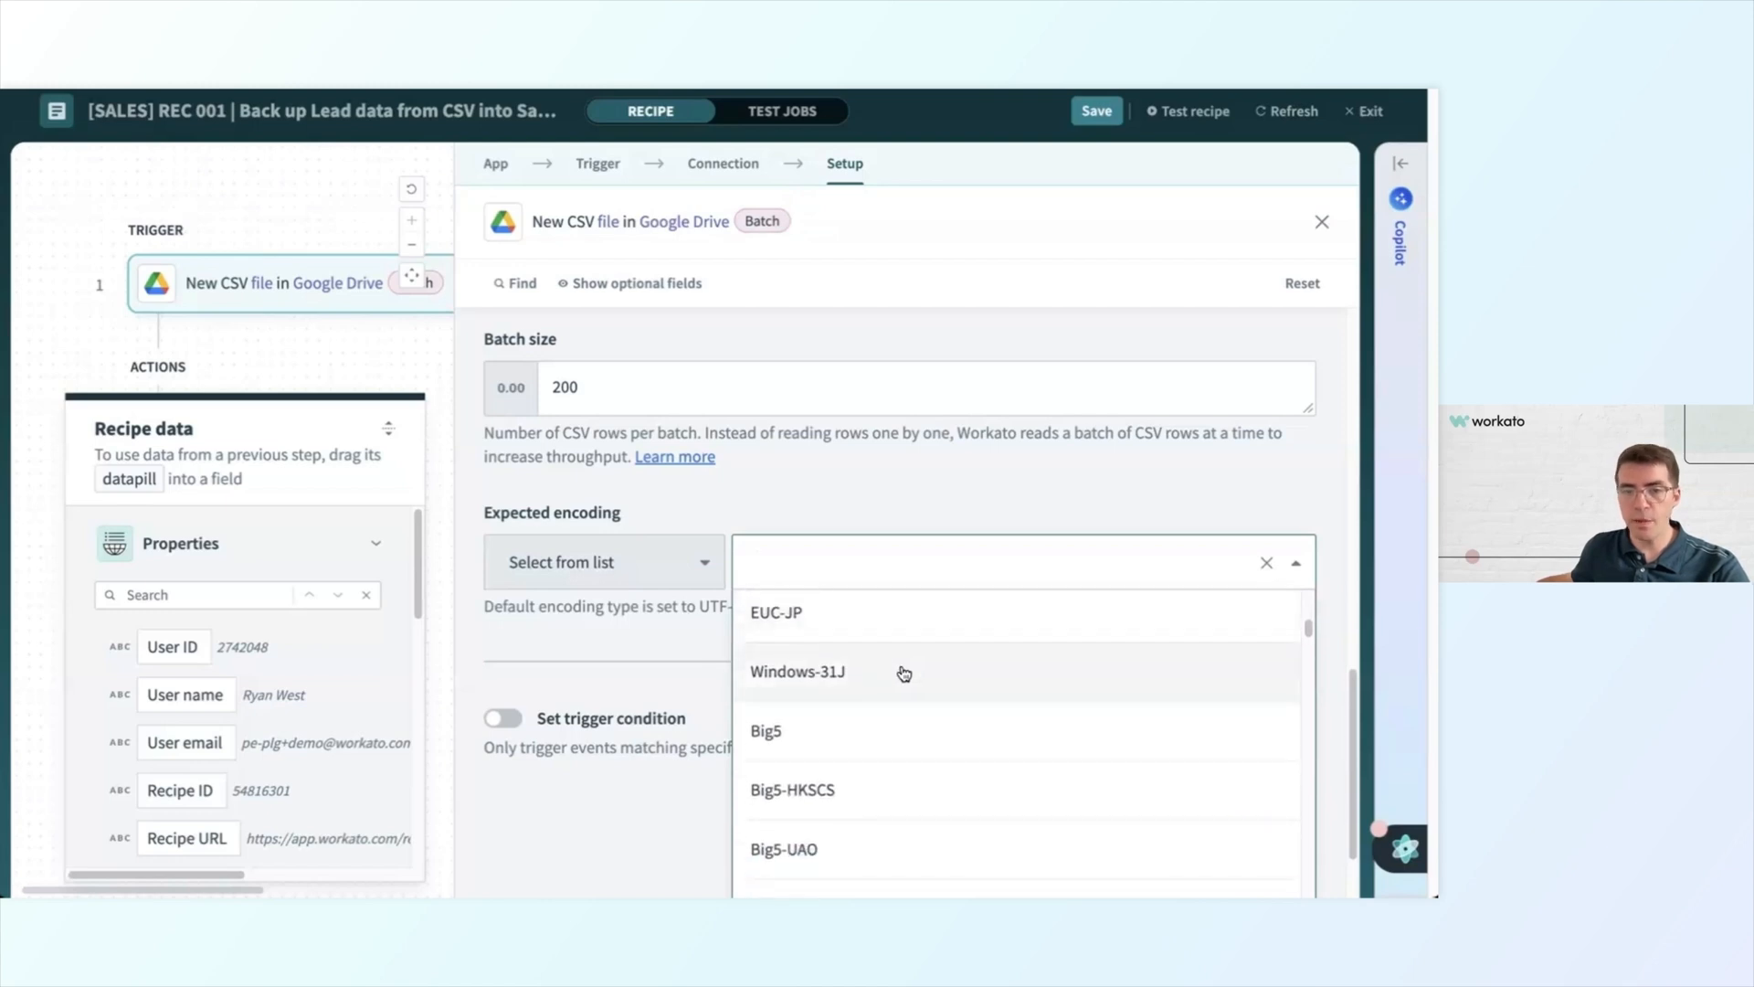
{"action": "left_click", "coordinate": [883, 506]}
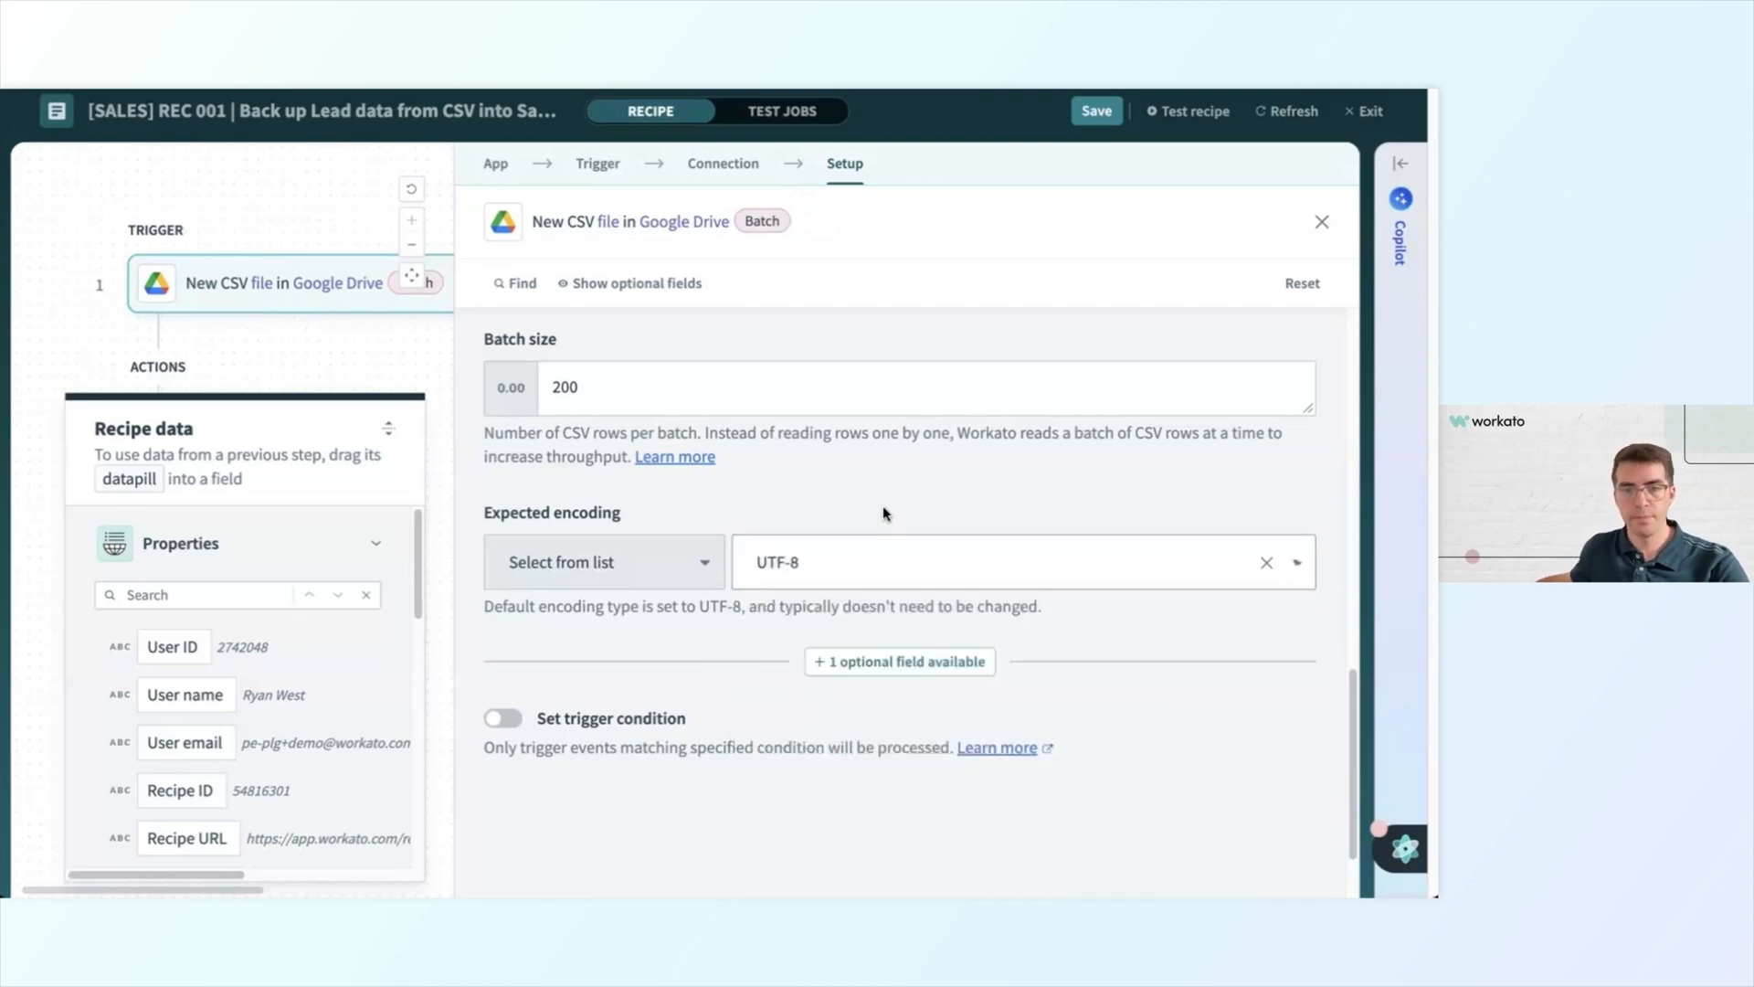
Add the optional Trigger poll interval field to the trigger setup.
{"action": "left_click", "coordinate": [953, 659]}
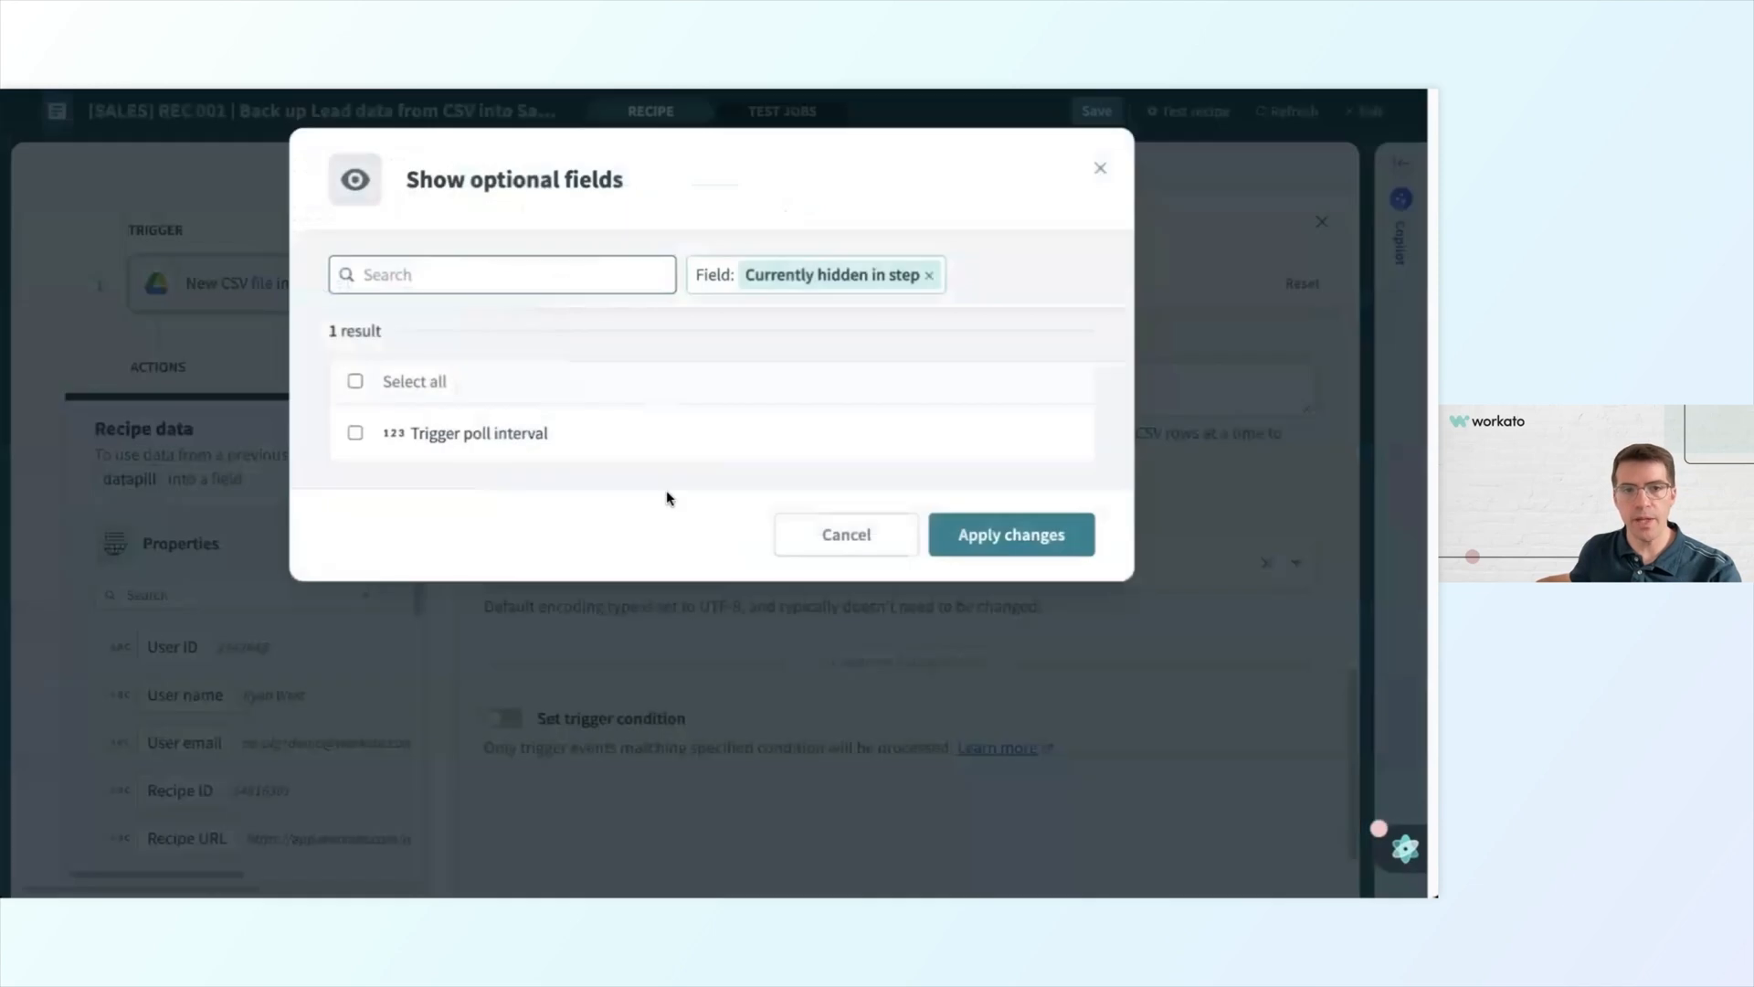
{"action": "left_click", "coordinate": [670, 452]}
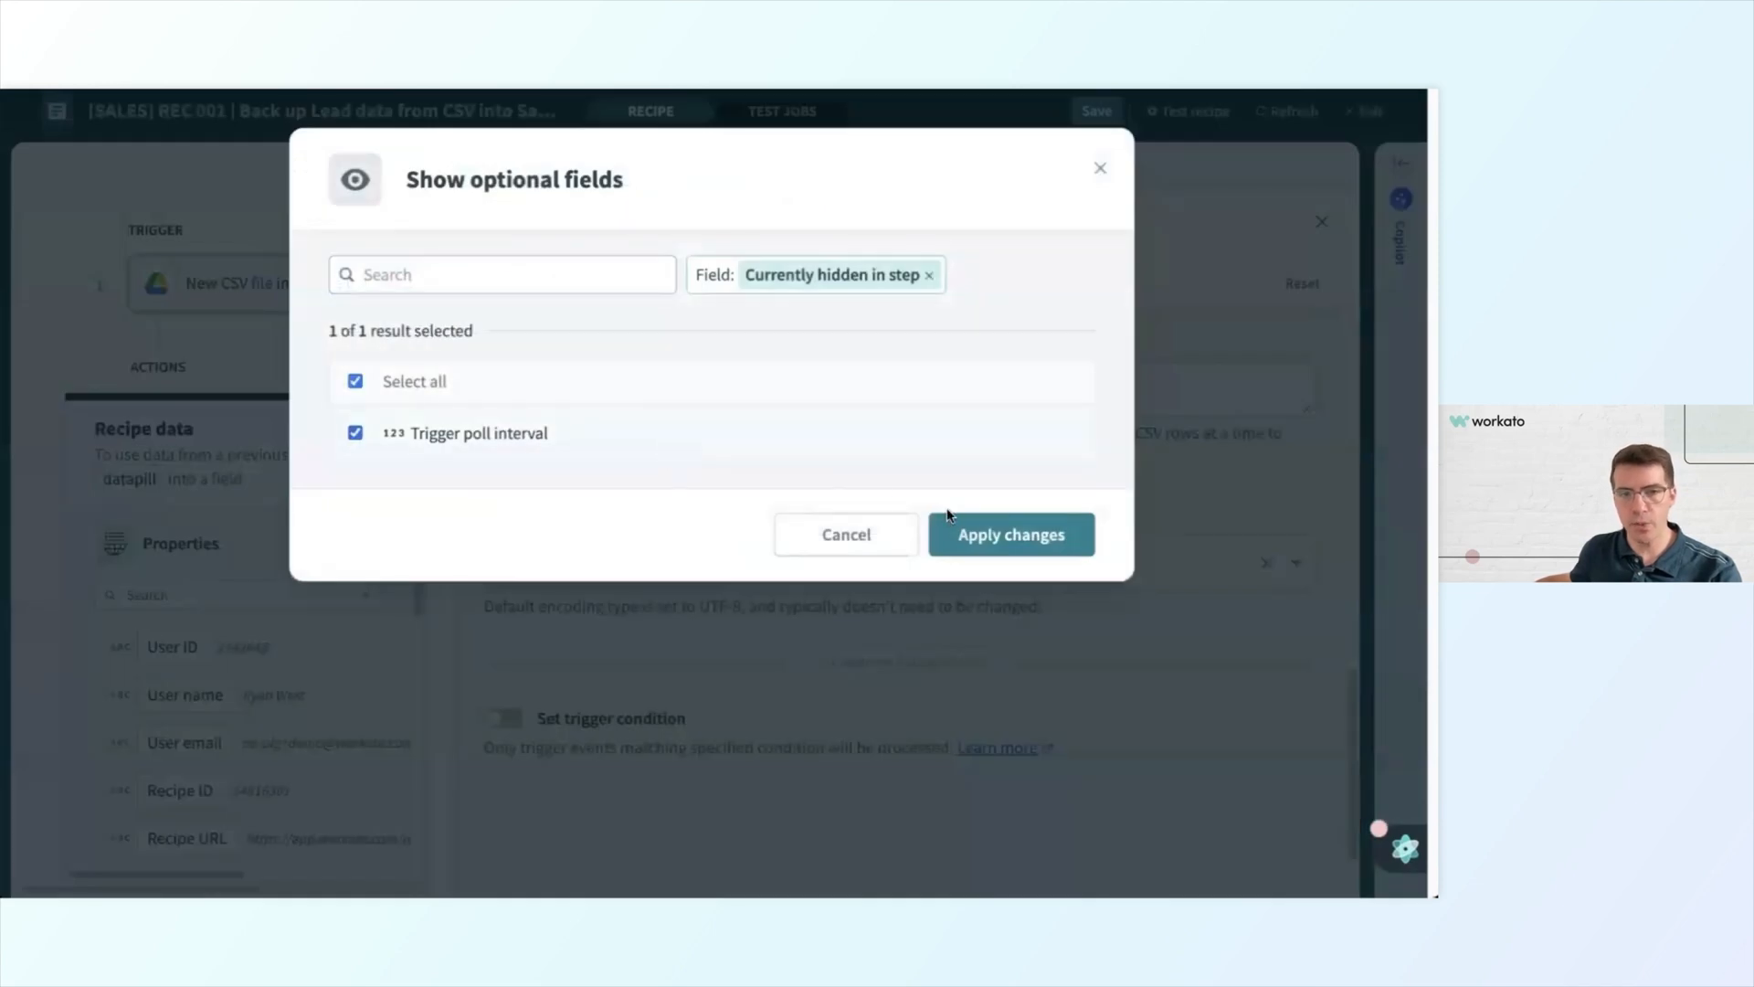
{"action": "left_click", "coordinate": [1065, 540]}
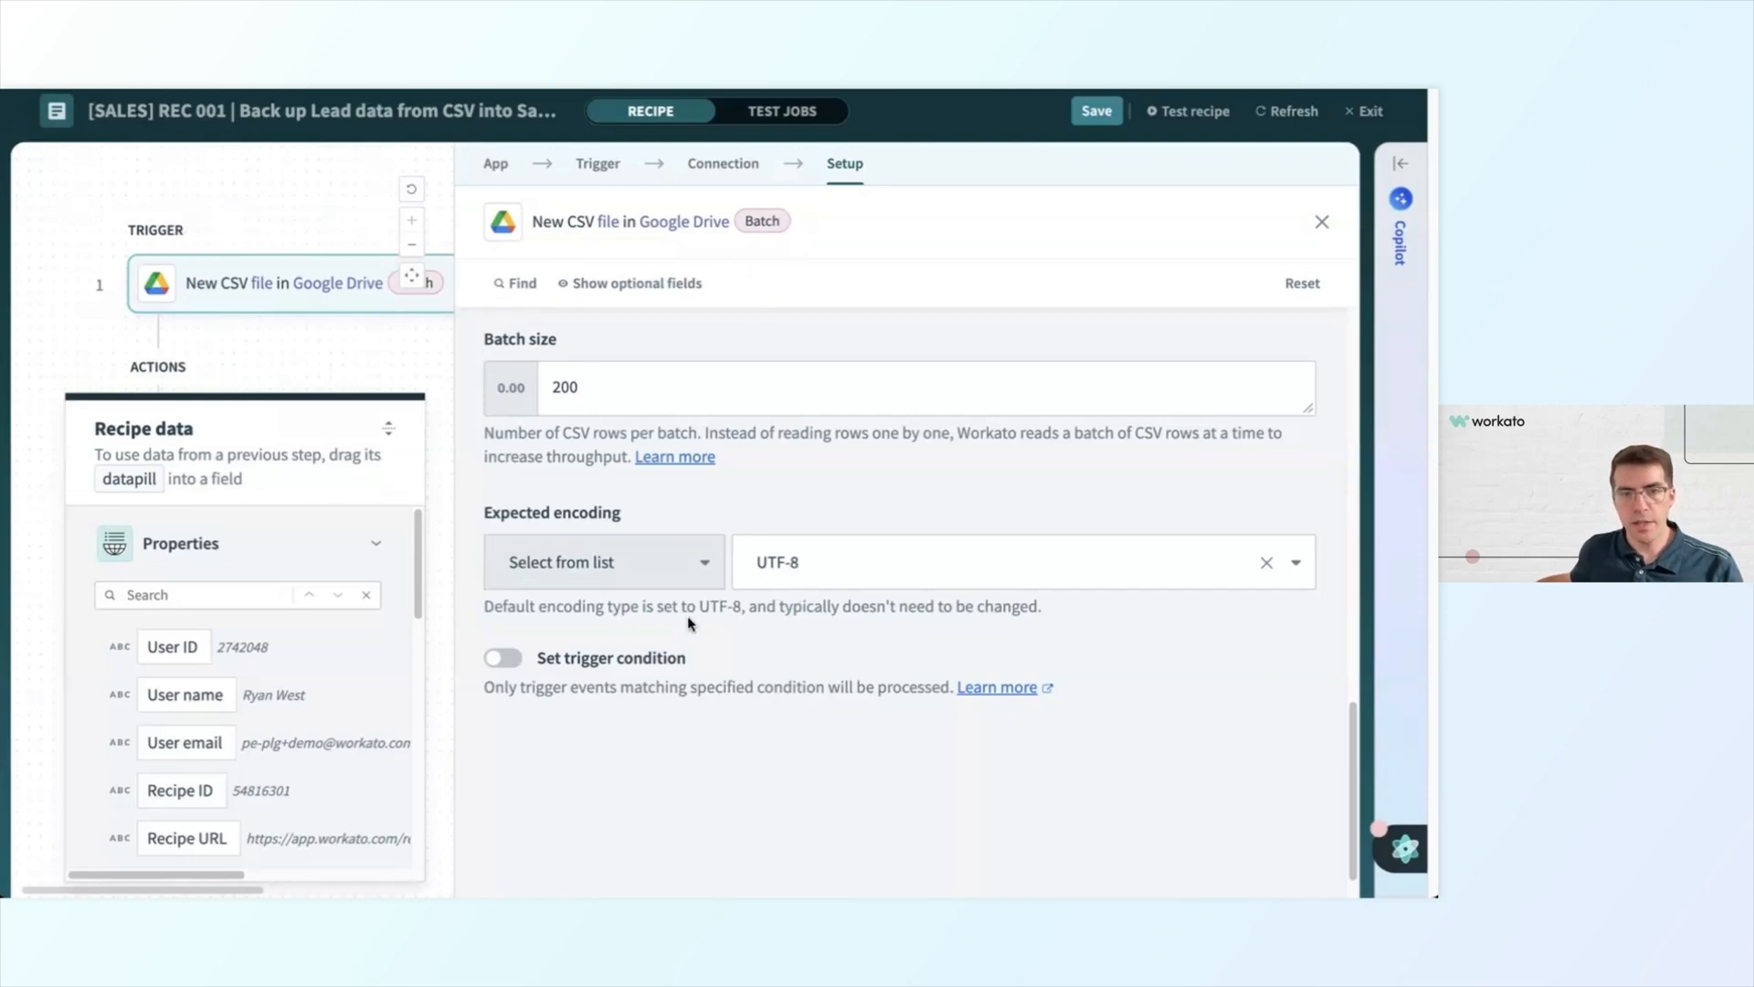
Examine the intervals offered for the trigger's poll interval without selecting one.
{"action": "scroll", "coordinate": [664, 502], "scroll_direction": "up", "scroll_amount": 10}
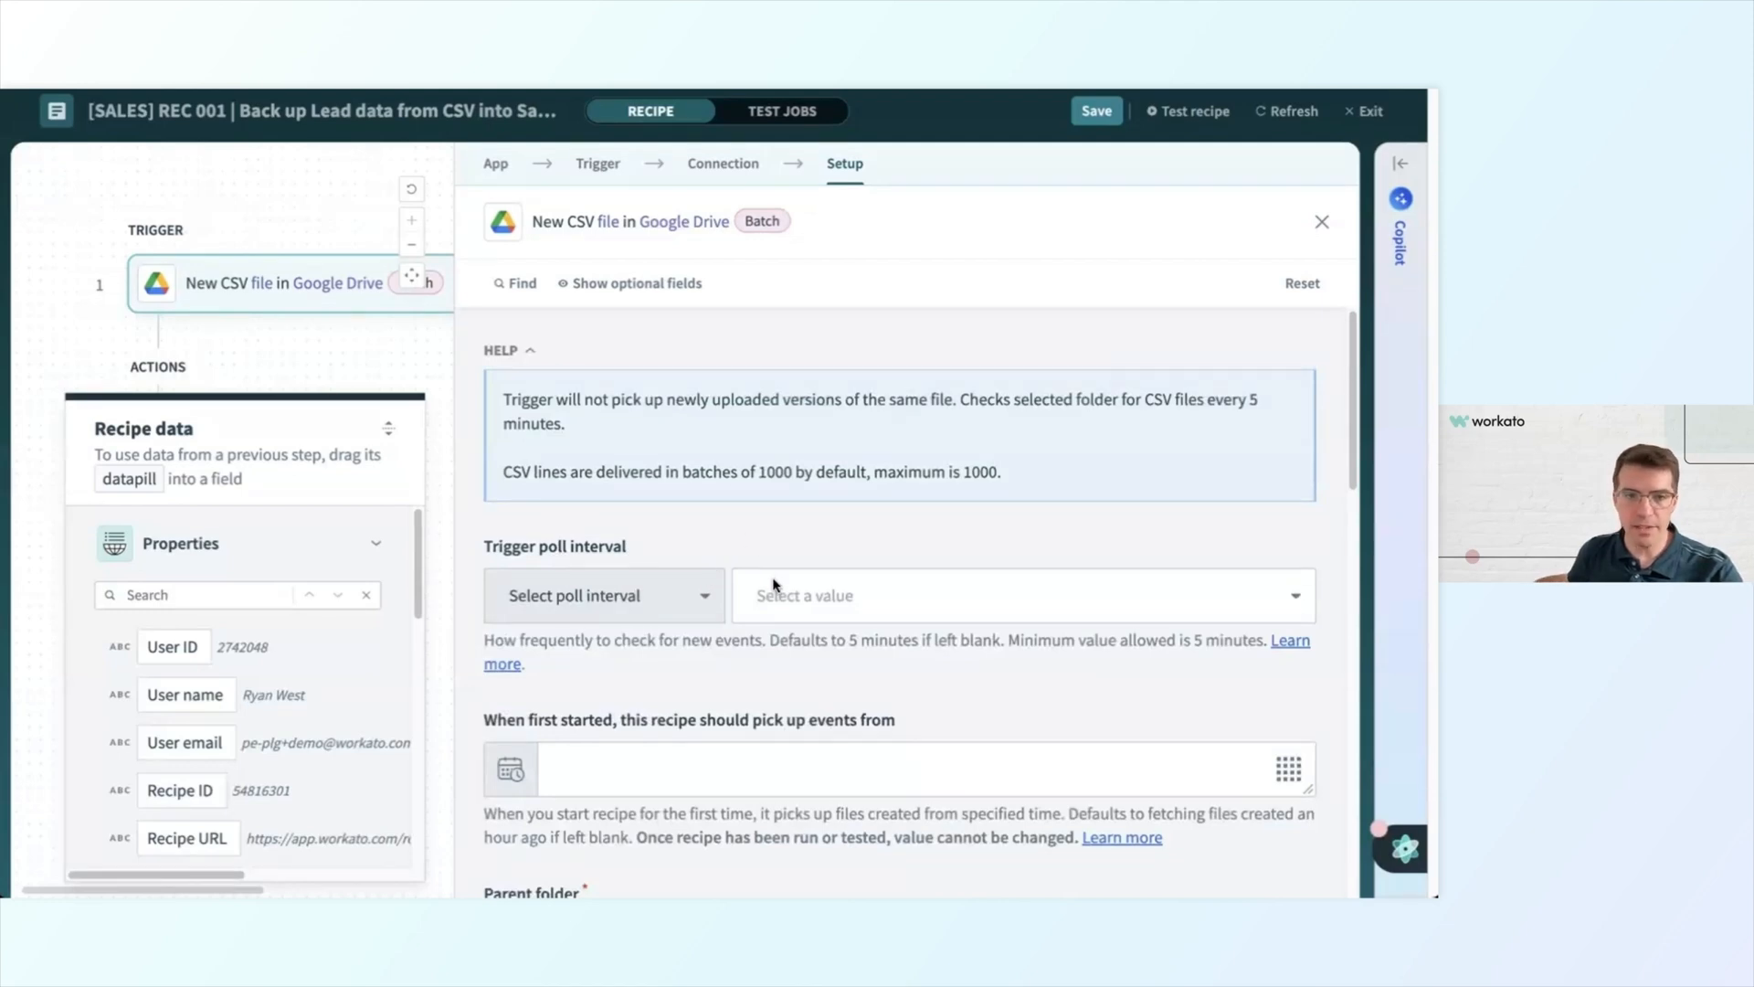
{"action": "left_click", "coordinate": [795, 599]}
{"action": "scroll", "coordinate": [891, 668], "scroll_direction": "down", "scroll_amount": 3}
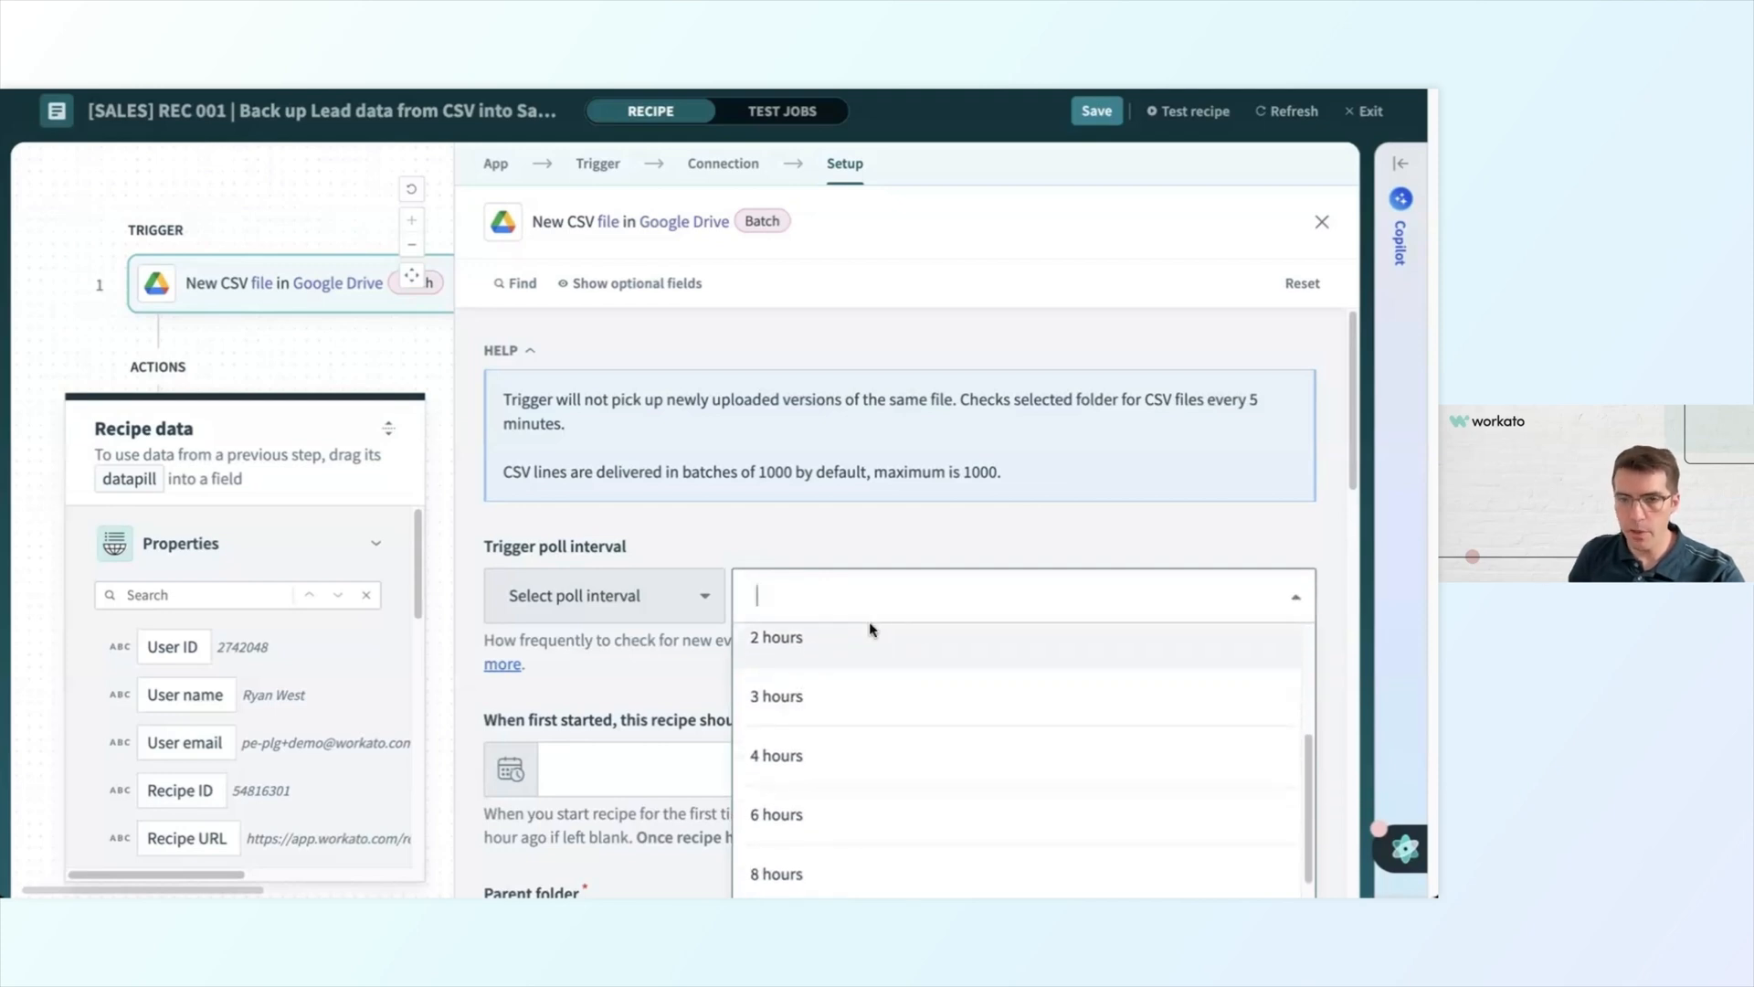
{"action": "scroll", "coordinate": [869, 629], "scroll_direction": "down", "scroll_amount": 4}
{"action": "scroll", "coordinate": [863, 603], "scroll_direction": "up", "scroll_amount": 2}
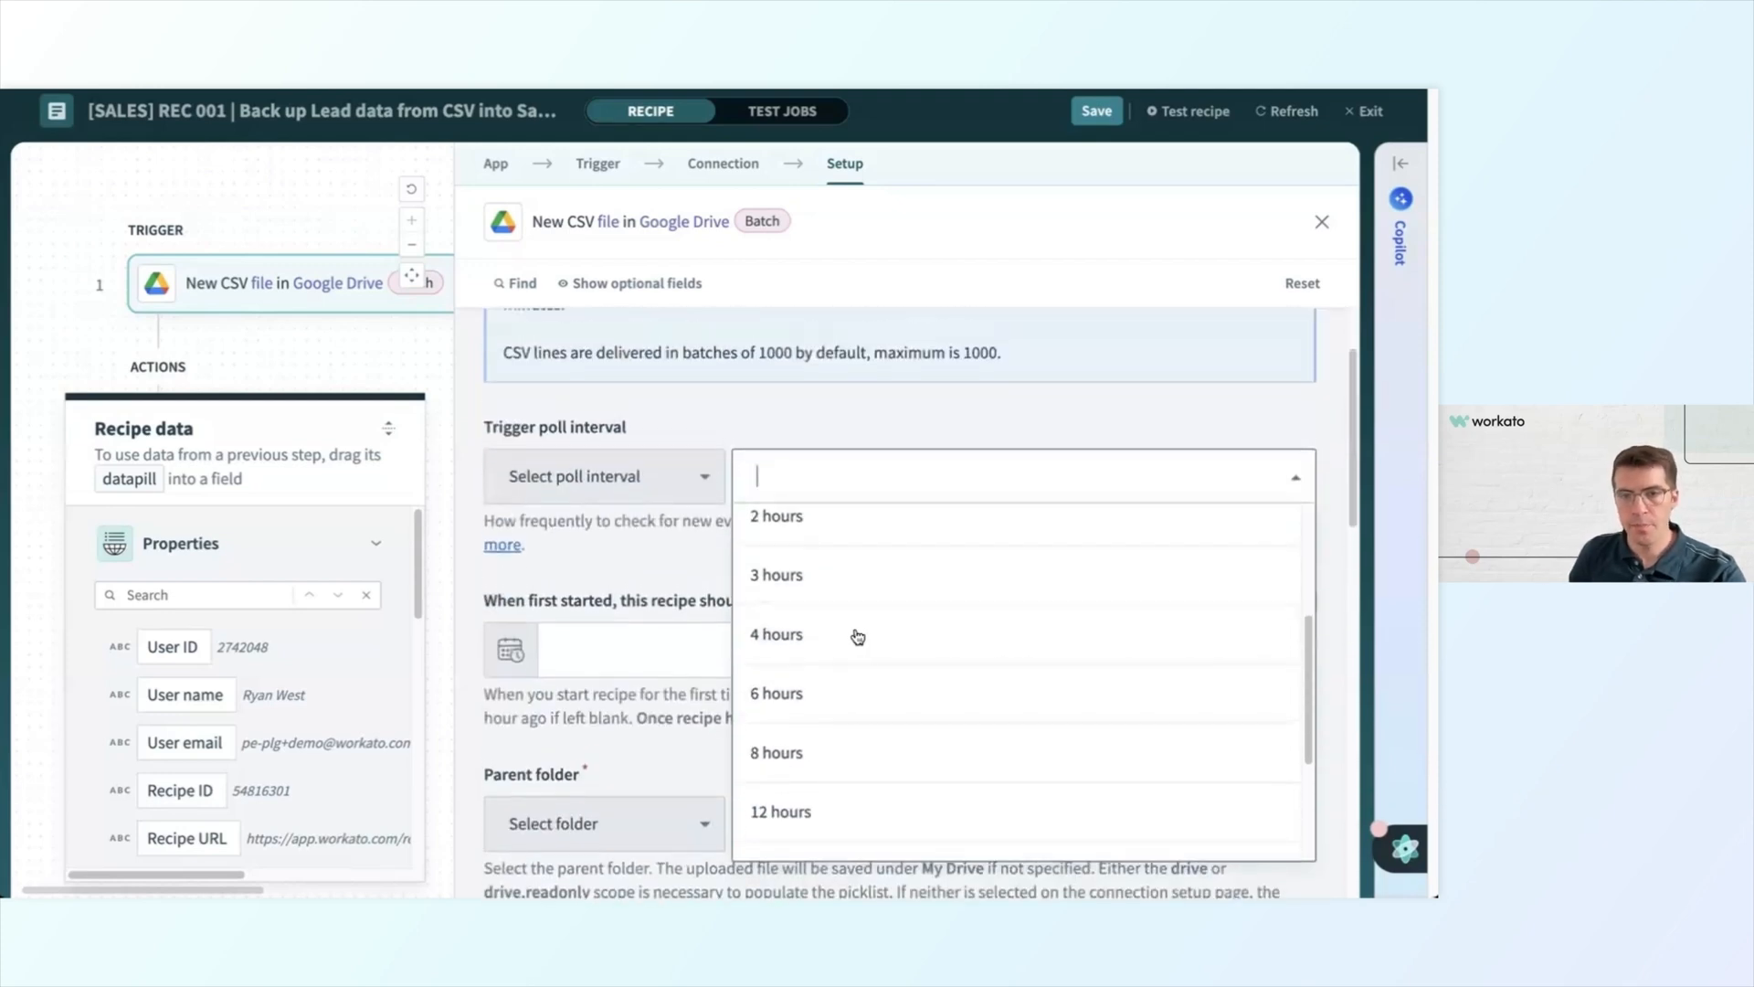
{"action": "scroll", "coordinate": [991, 541], "scroll_direction": "up", "scroll_amount": 2}
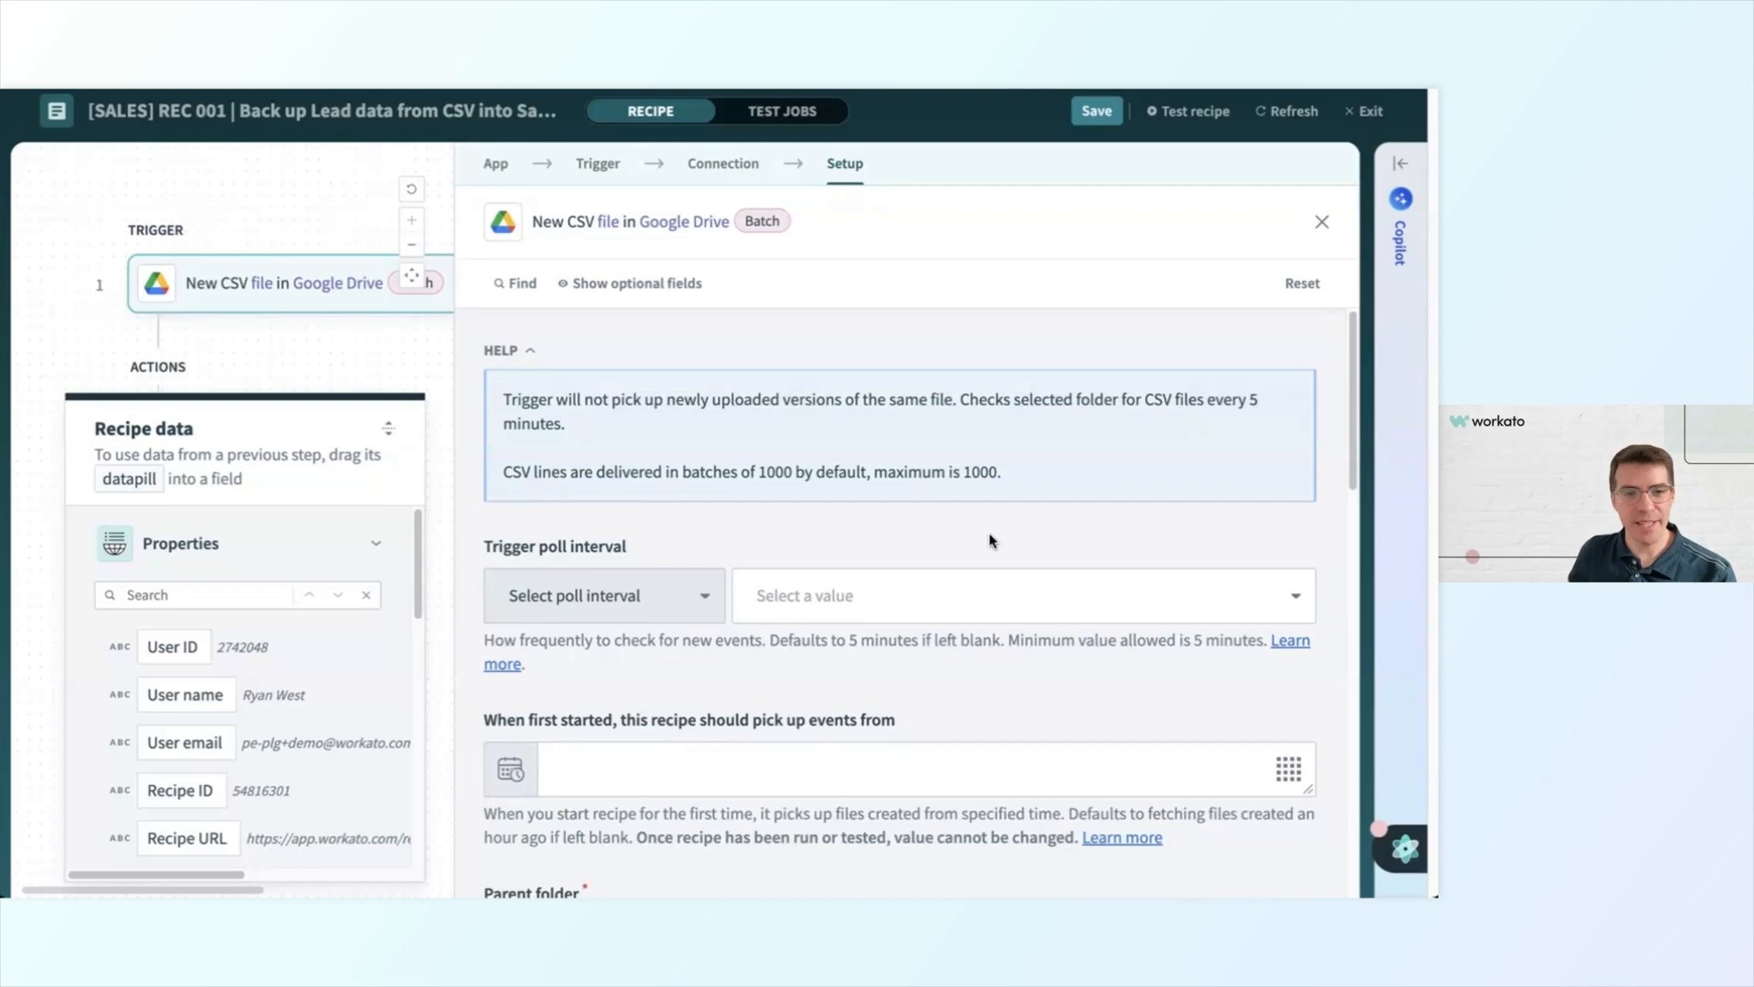